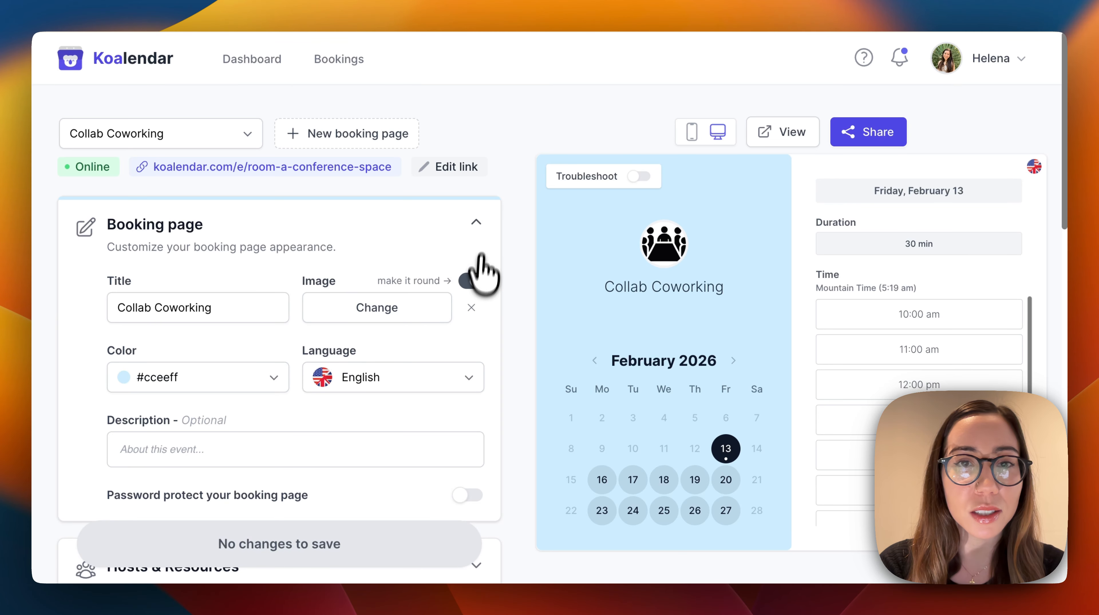
- Collapse Booking page, expand Hosts & Resources, and begin adding Rooms / Resources
click(478, 223)
scroll(483, 240, down, 3)
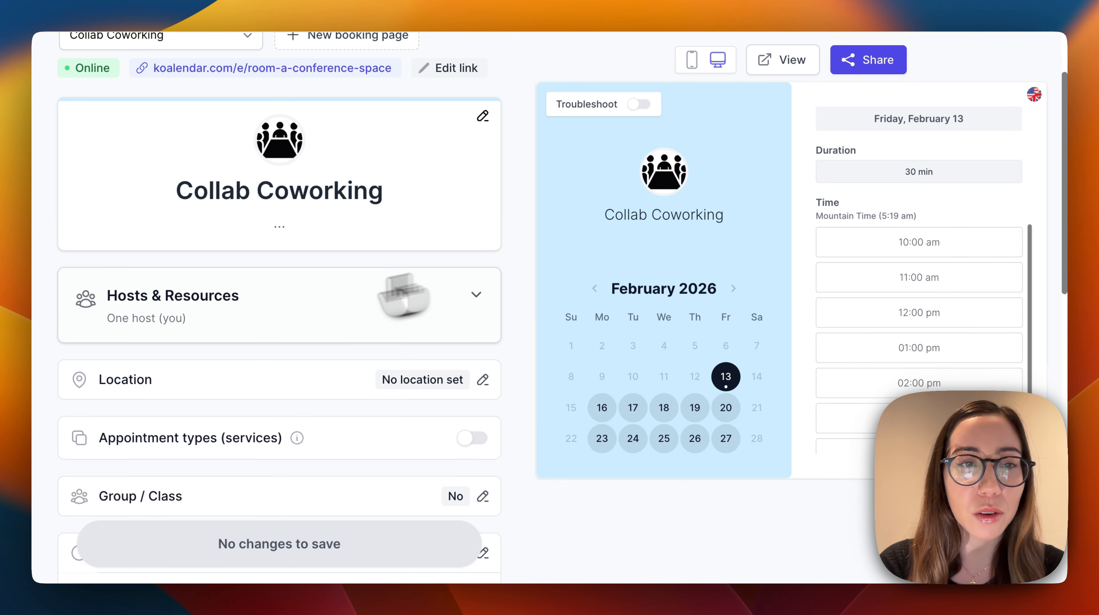
click(475, 295)
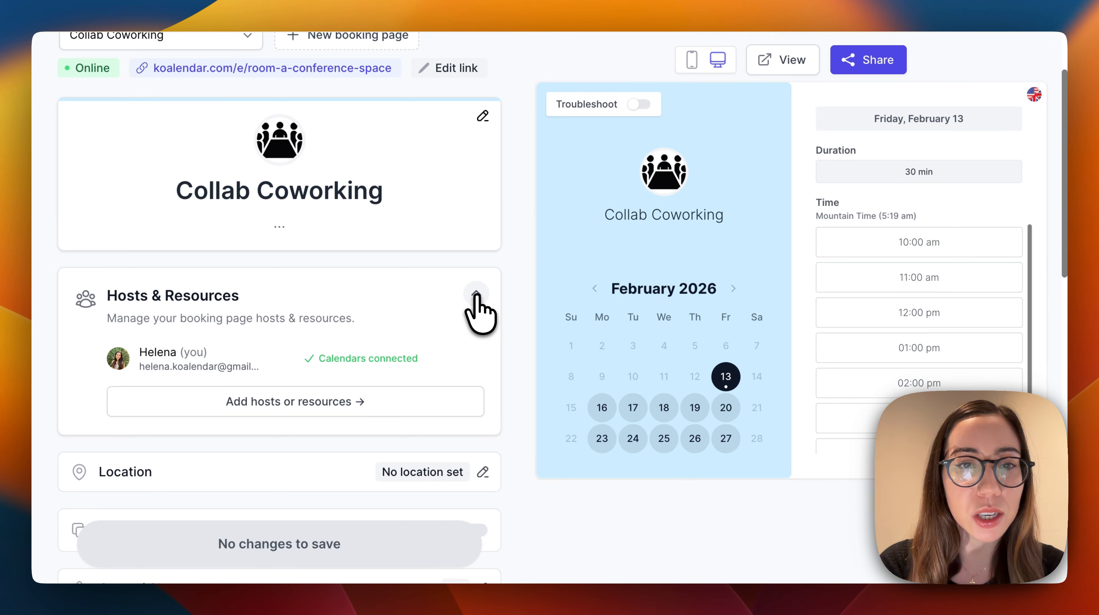
scroll(477, 301, down, 2)
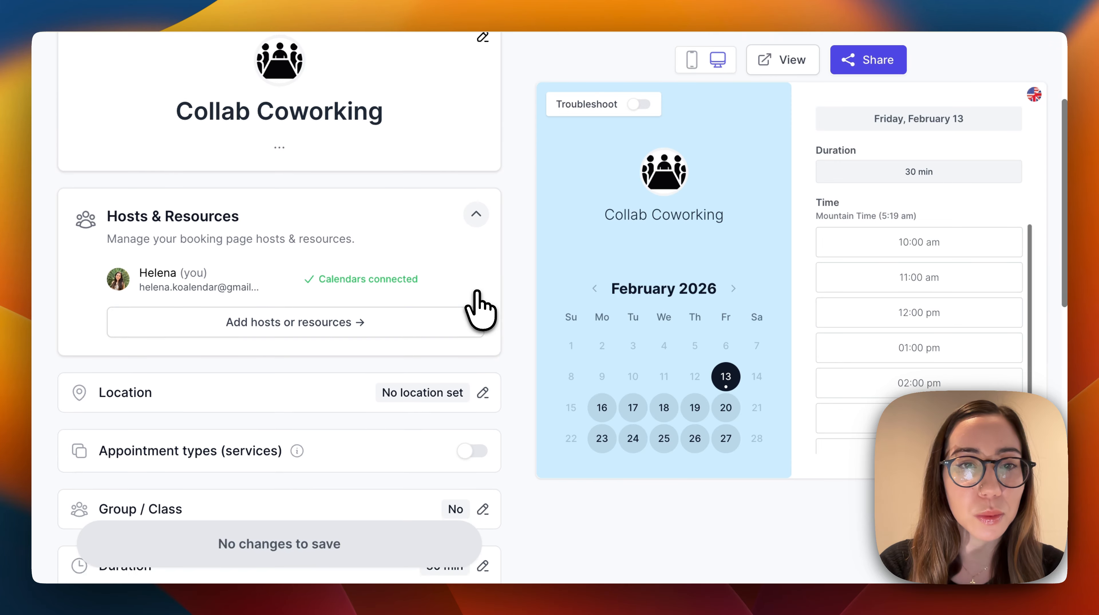
click(263, 329)
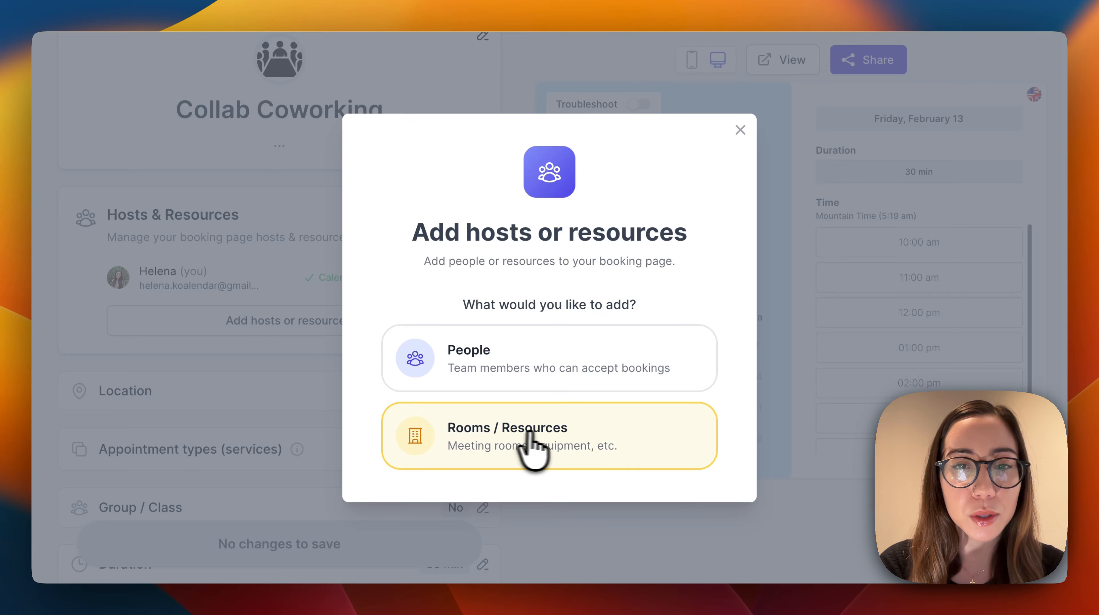
click(542, 449)
- Name the first two resources Meeting Room A and Meeting Room B
click(452, 263)
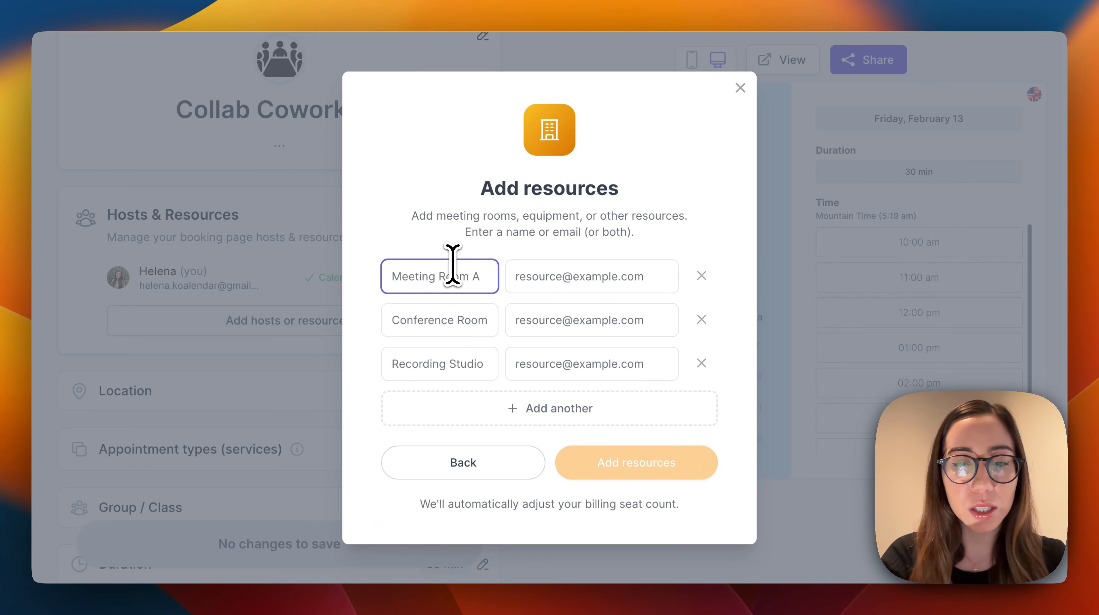
text(Meeting Room A)
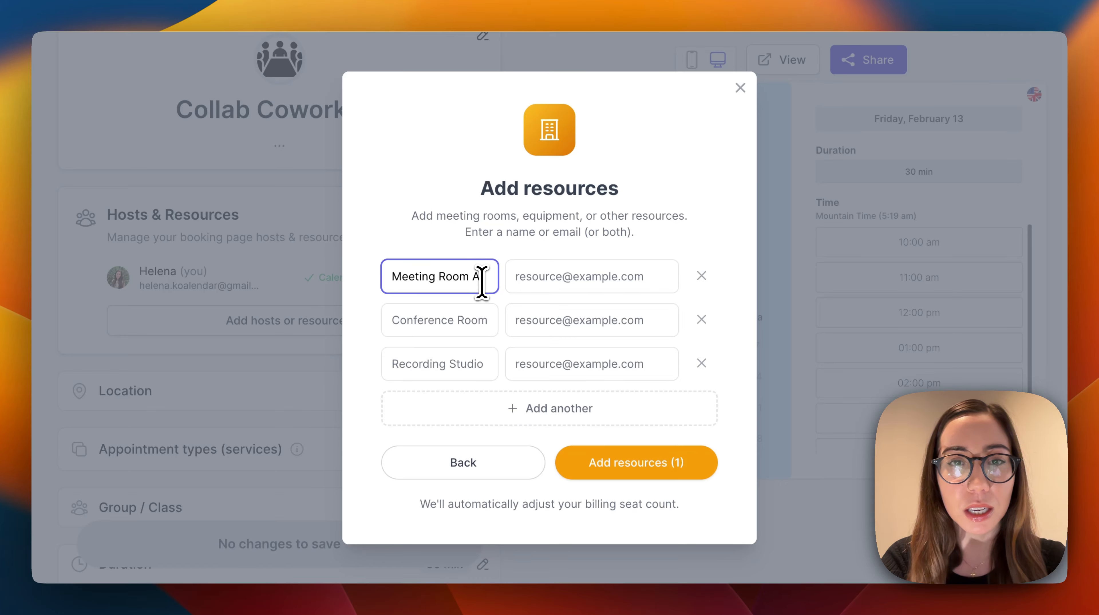
drag(481, 282, 387, 280)
key(super+c)
click(419, 320)
key(super+v)
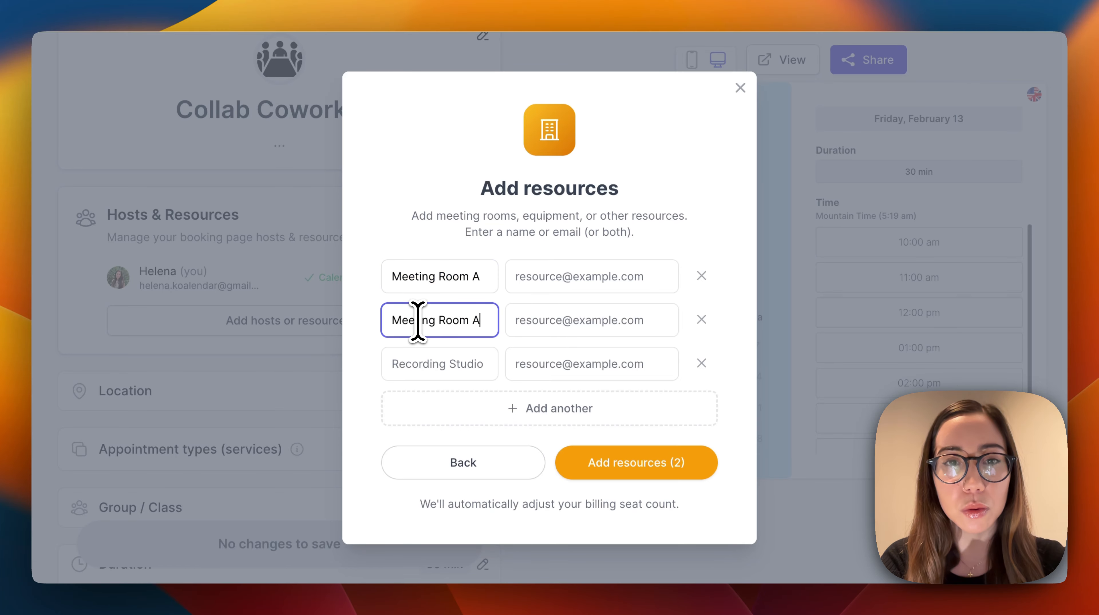
- Name the third resource Computer A and add a fourth named Computer B
click(426, 363)
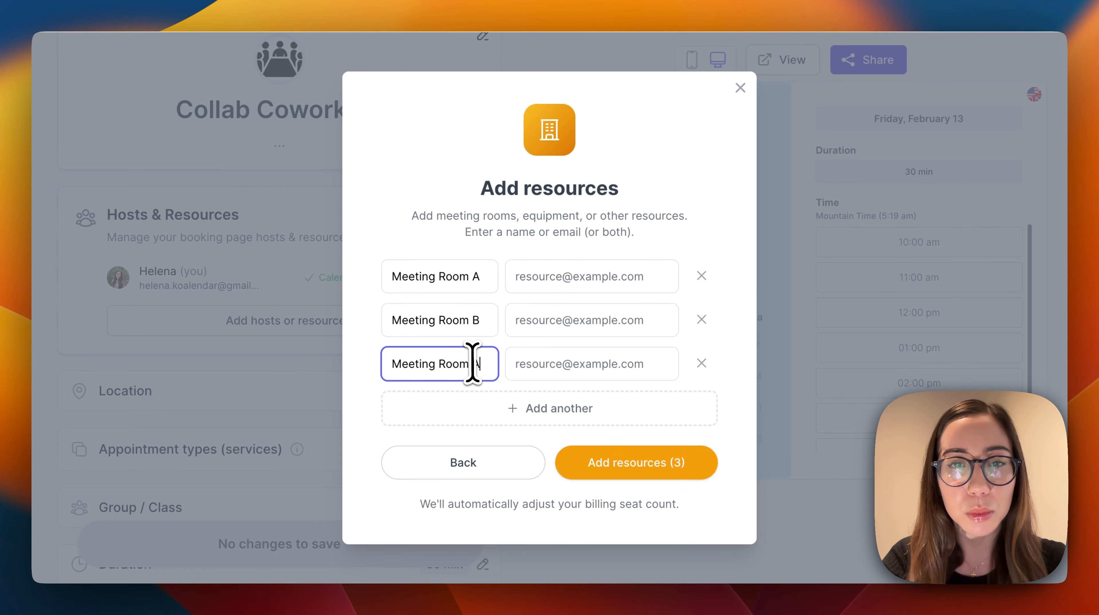
drag(378, 367, 351, 381)
text(Computer)
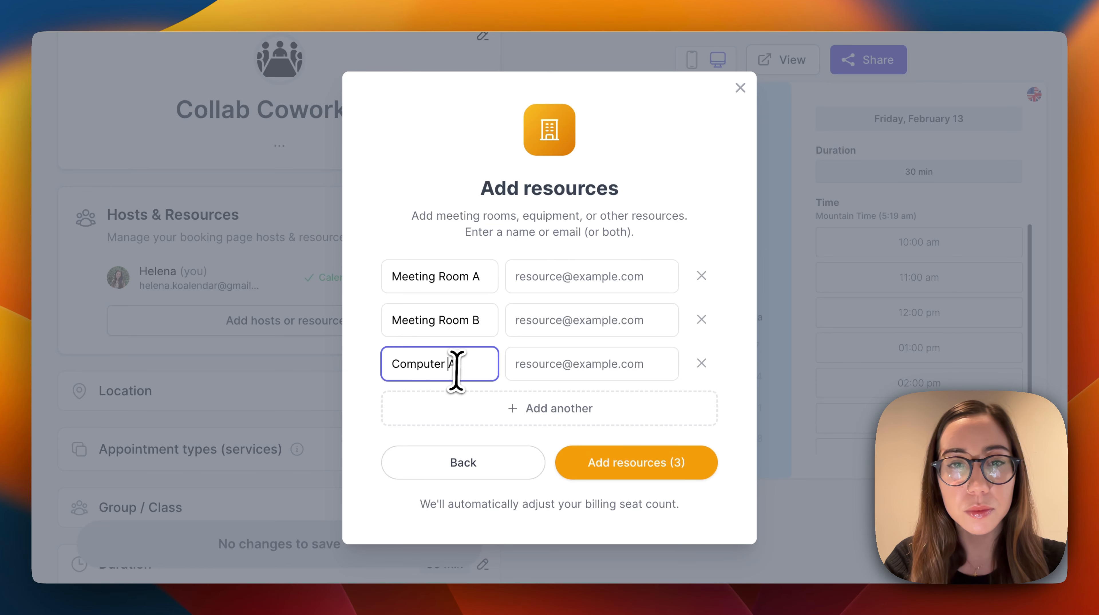
drag(455, 363, 347, 371)
click(471, 411)
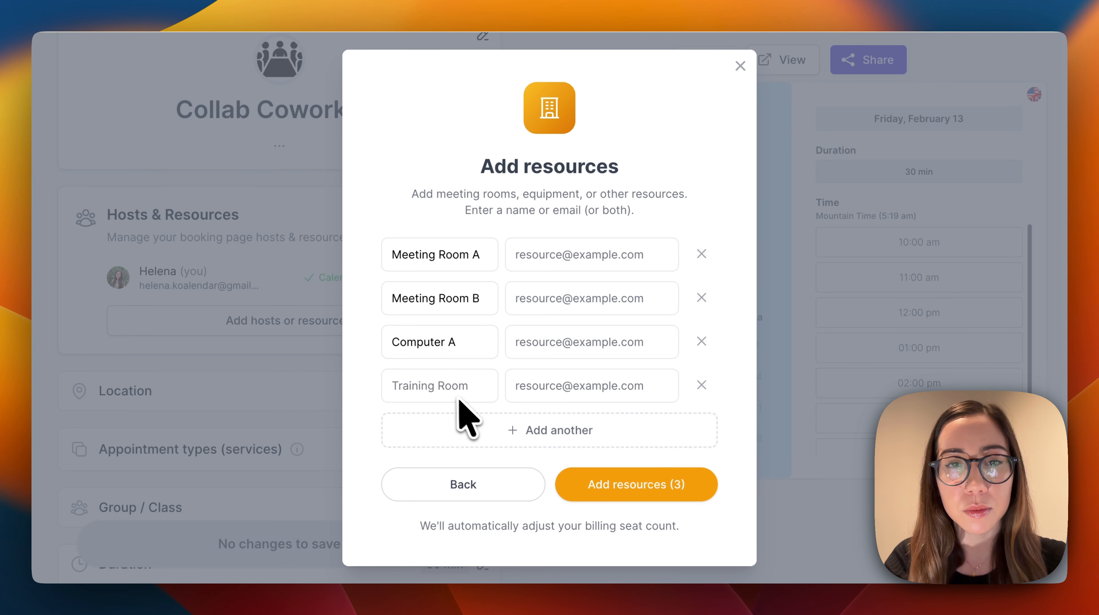
text(Computer)
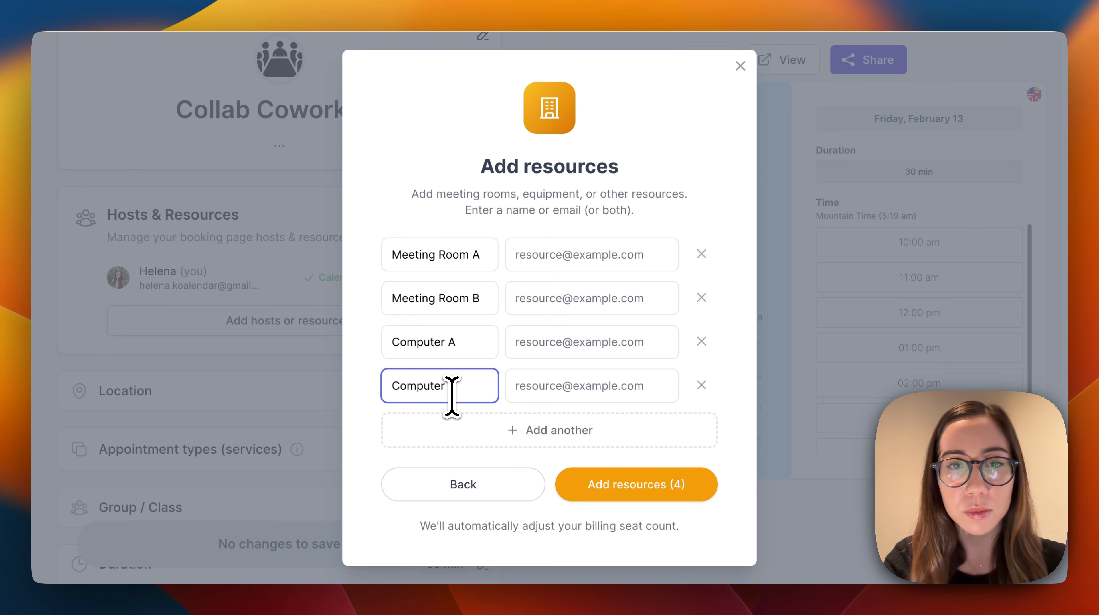
text( B)
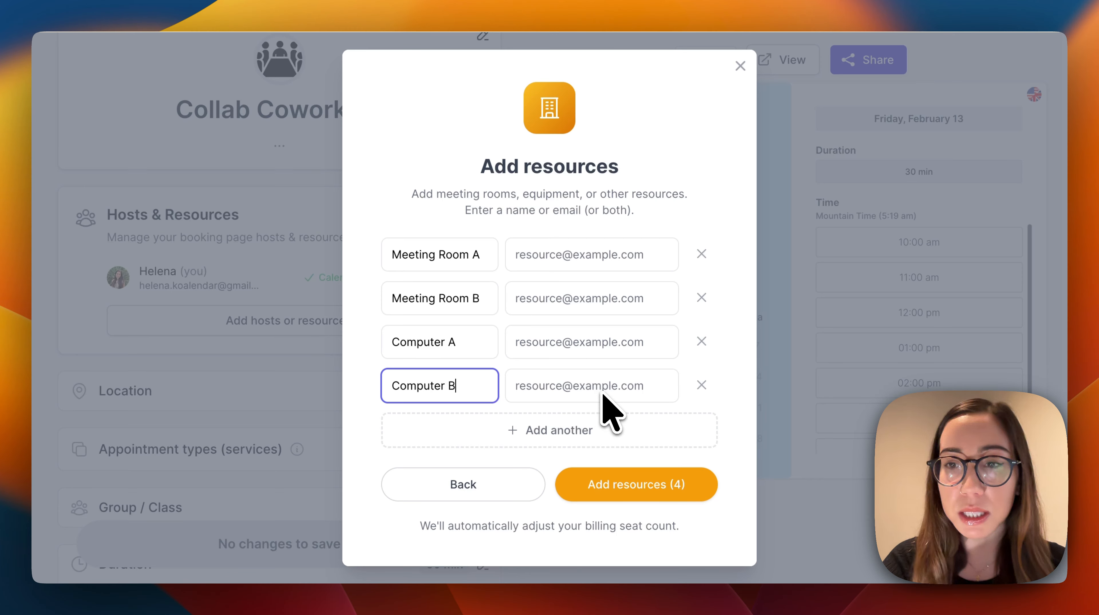
- Add the four resources and remove your own host entry from the page
click(635, 491)
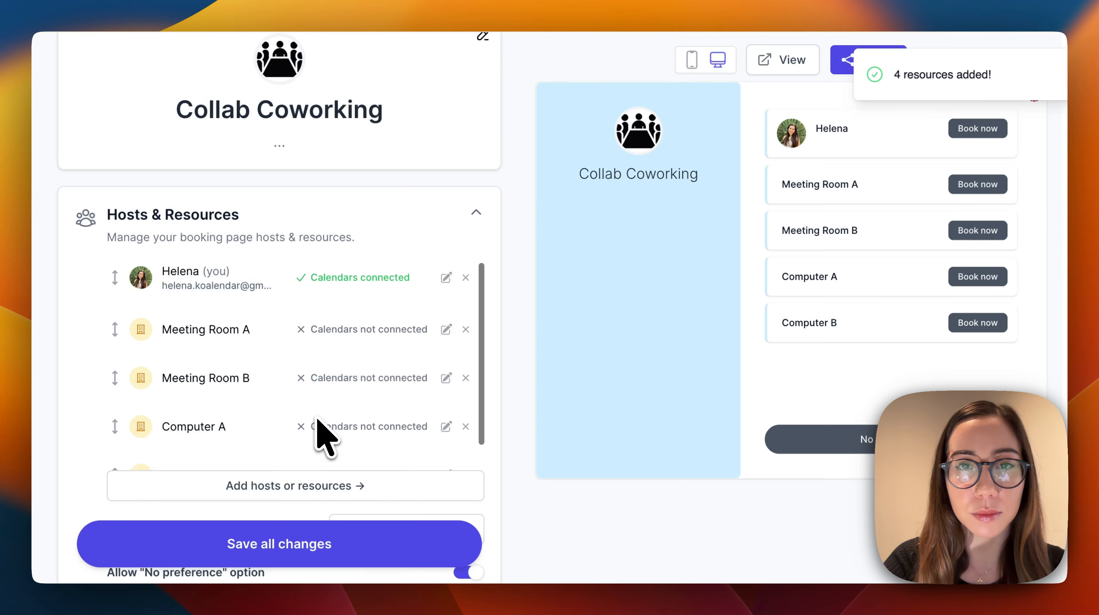
click(464, 276)
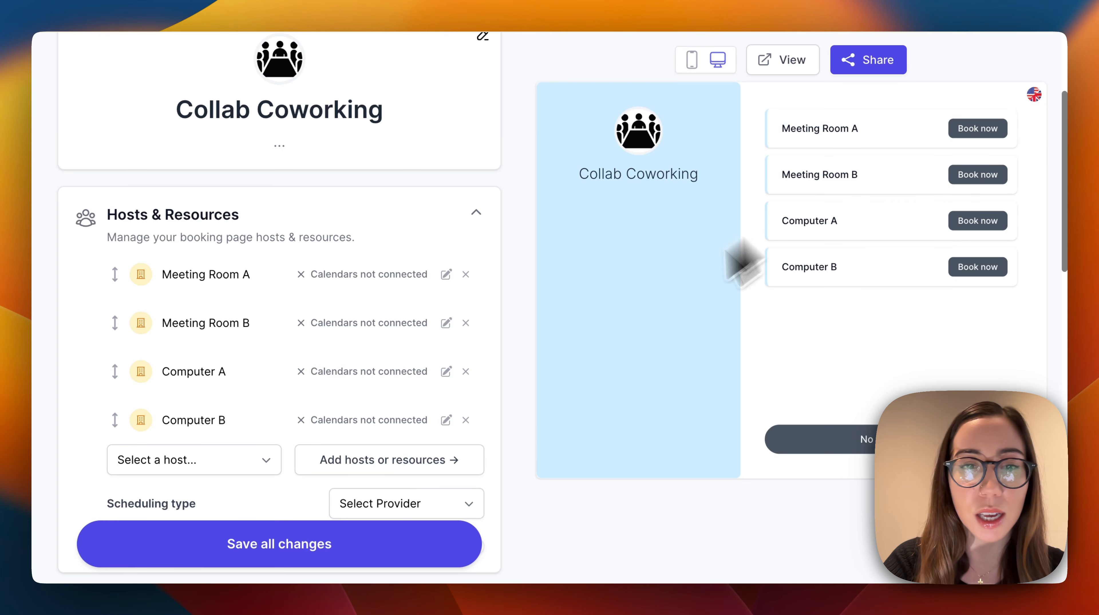
scroll(503, 404, down, 5)
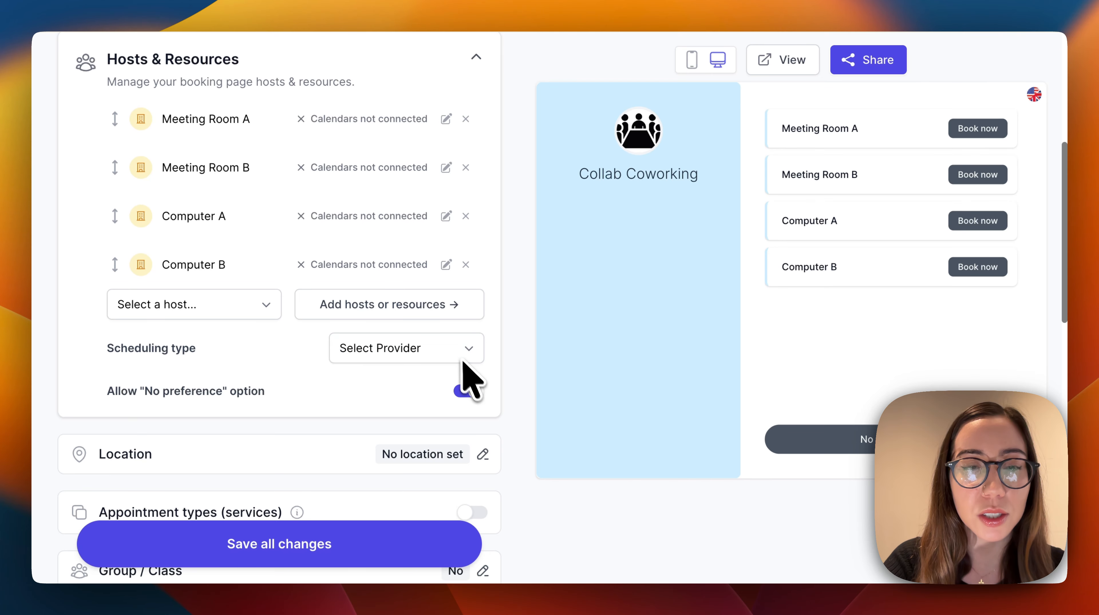
click(449, 300)
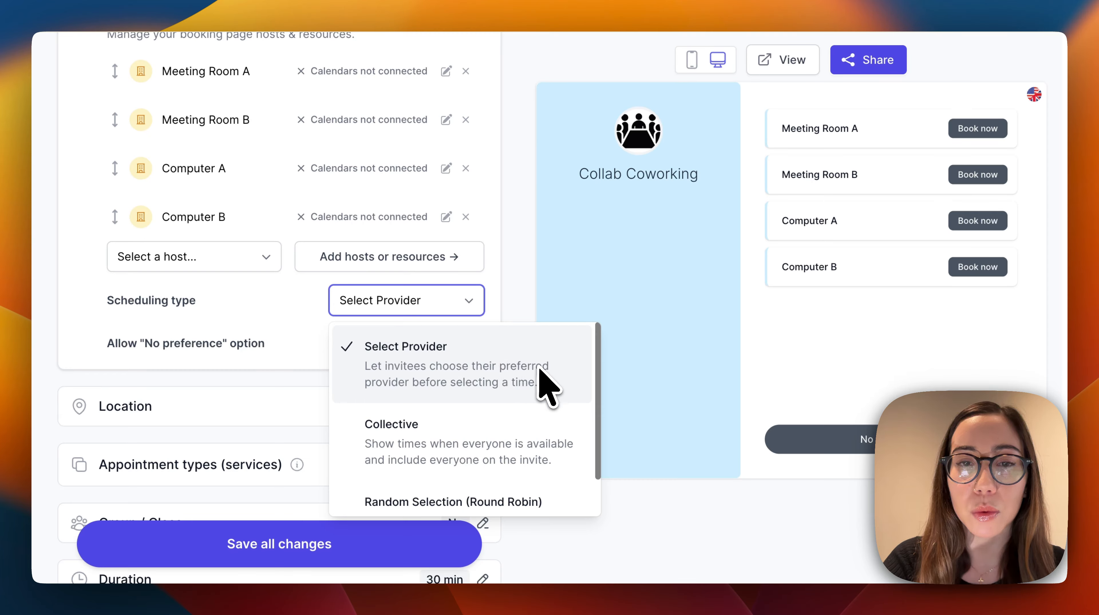
click(515, 292)
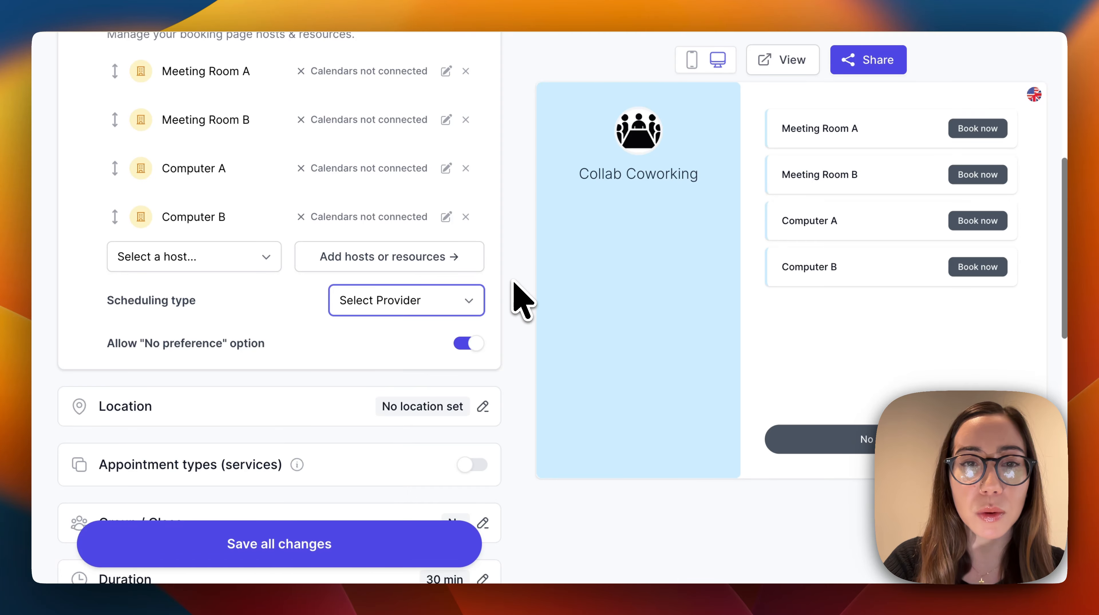
scroll(506, 308, down, 2)
click(465, 254)
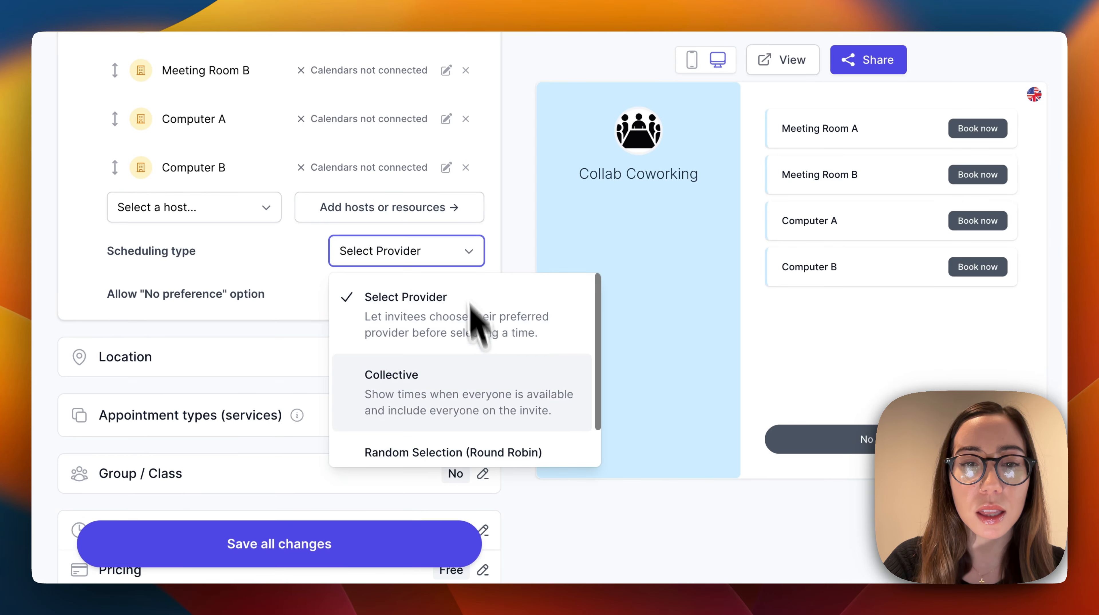
scroll(494, 426, down, 2)
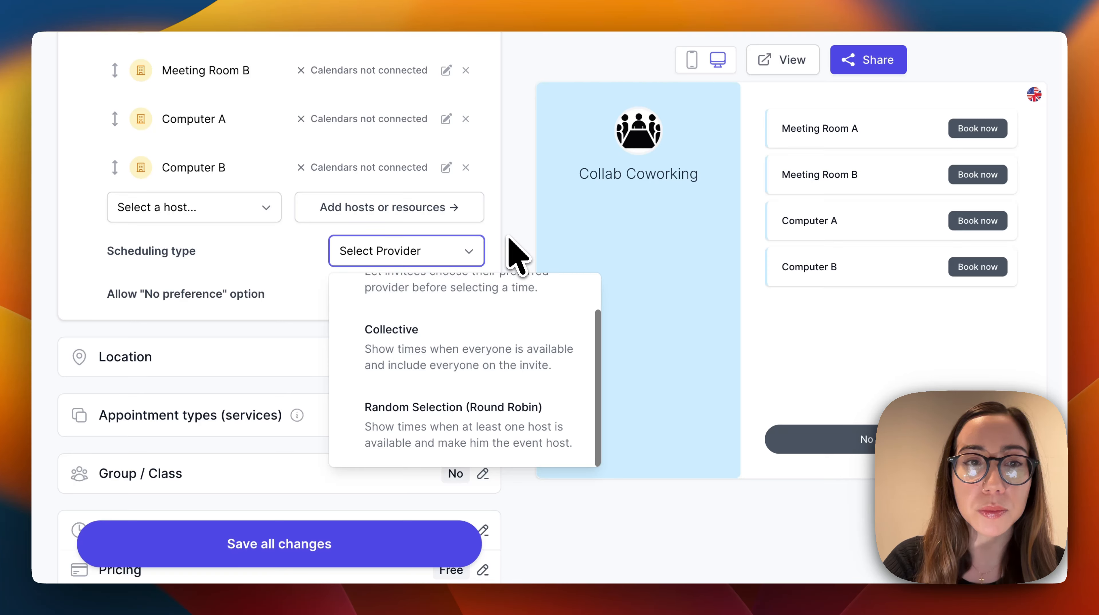
click(504, 247)
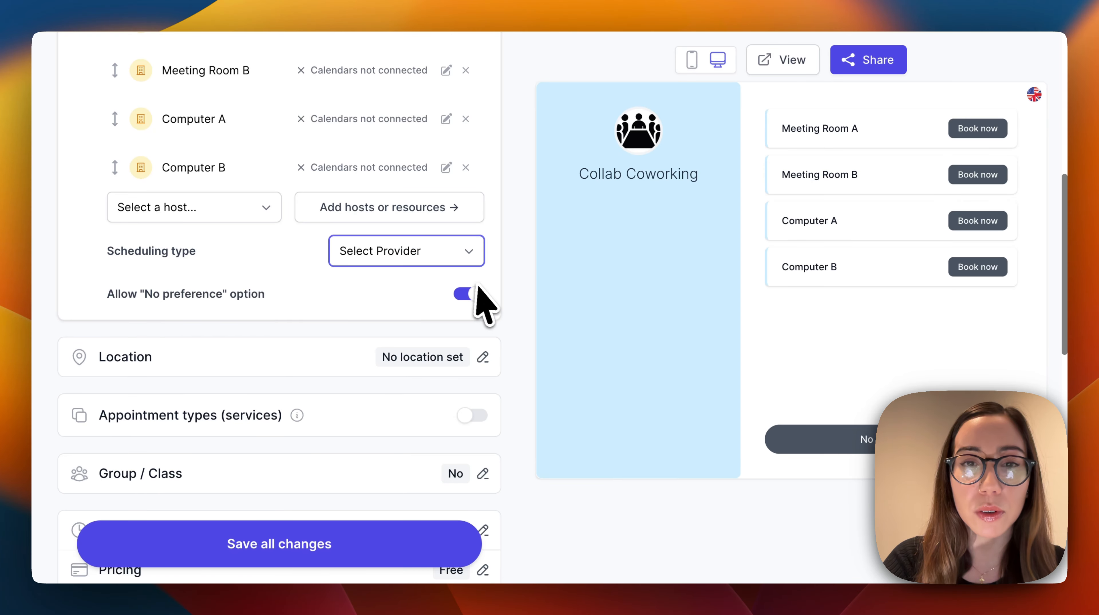
click(473, 294)
click(473, 294)
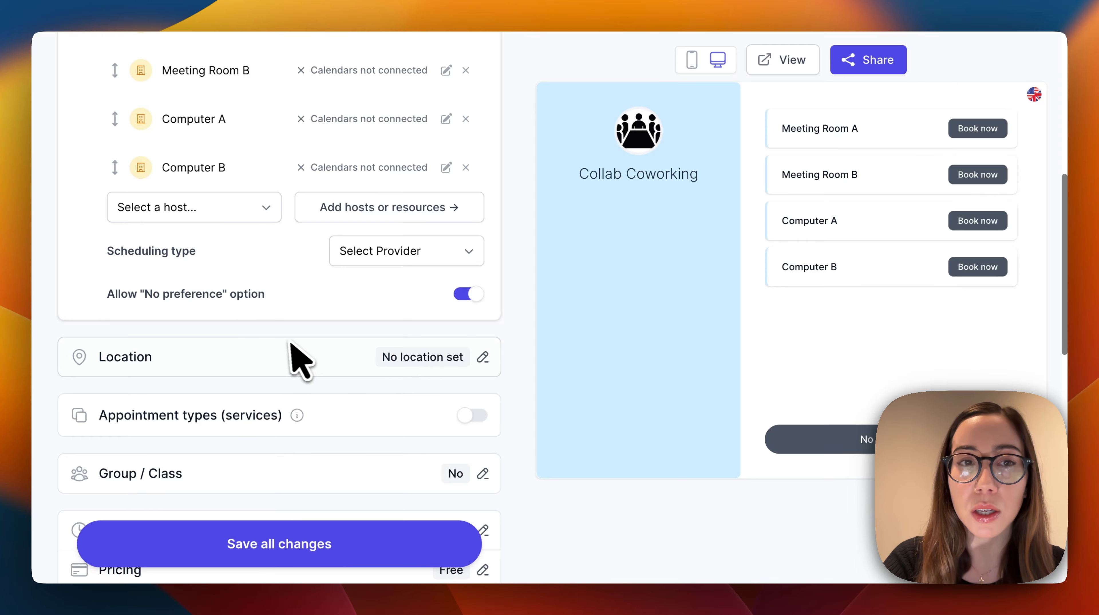
click(457, 263)
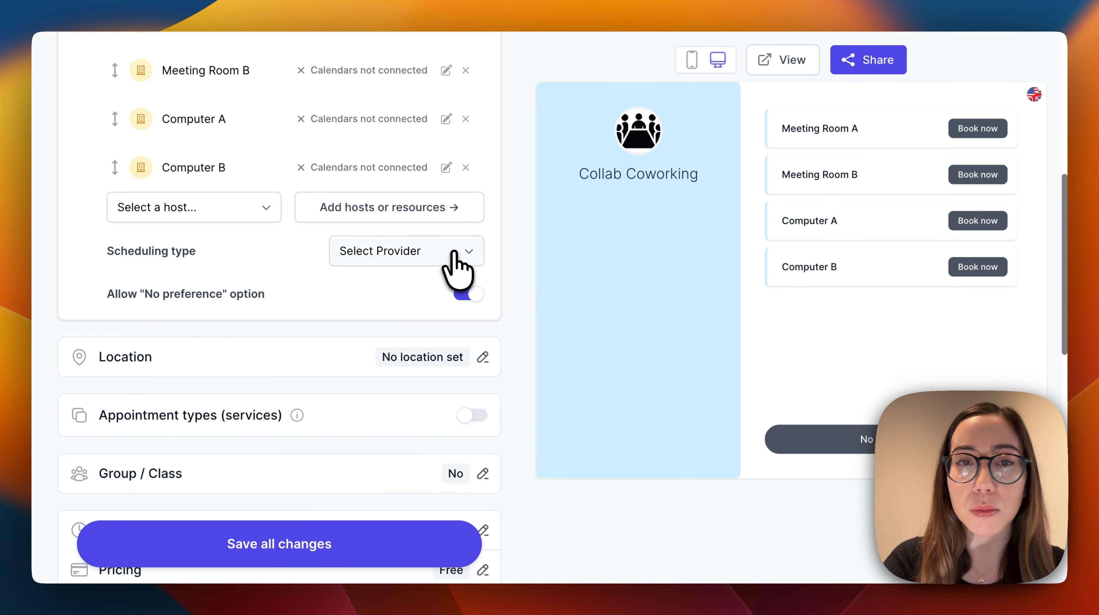
scroll(458, 426, down, 2)
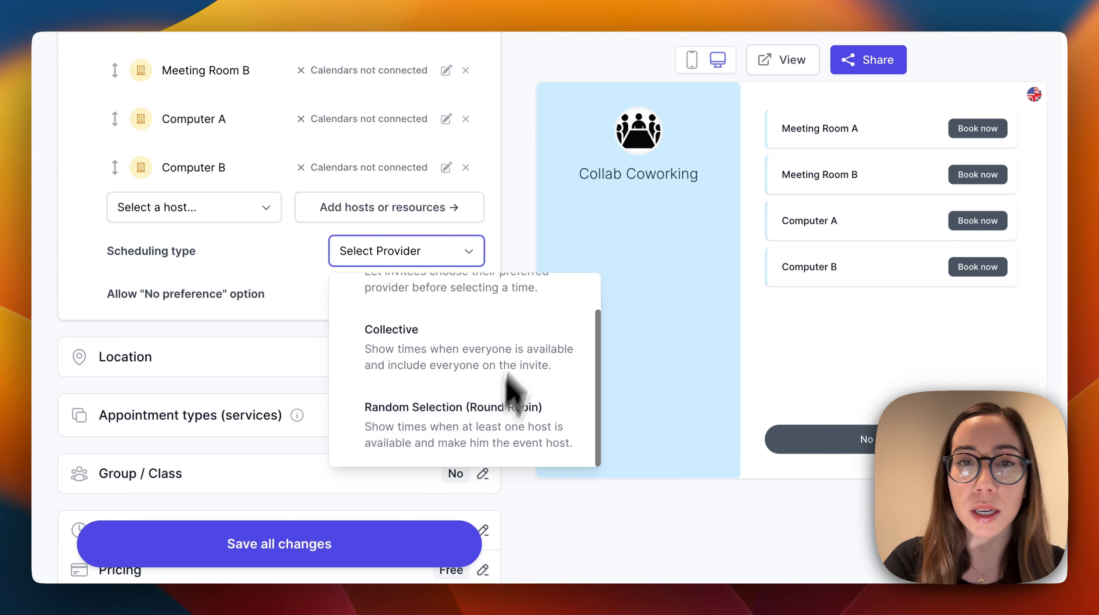
click(507, 229)
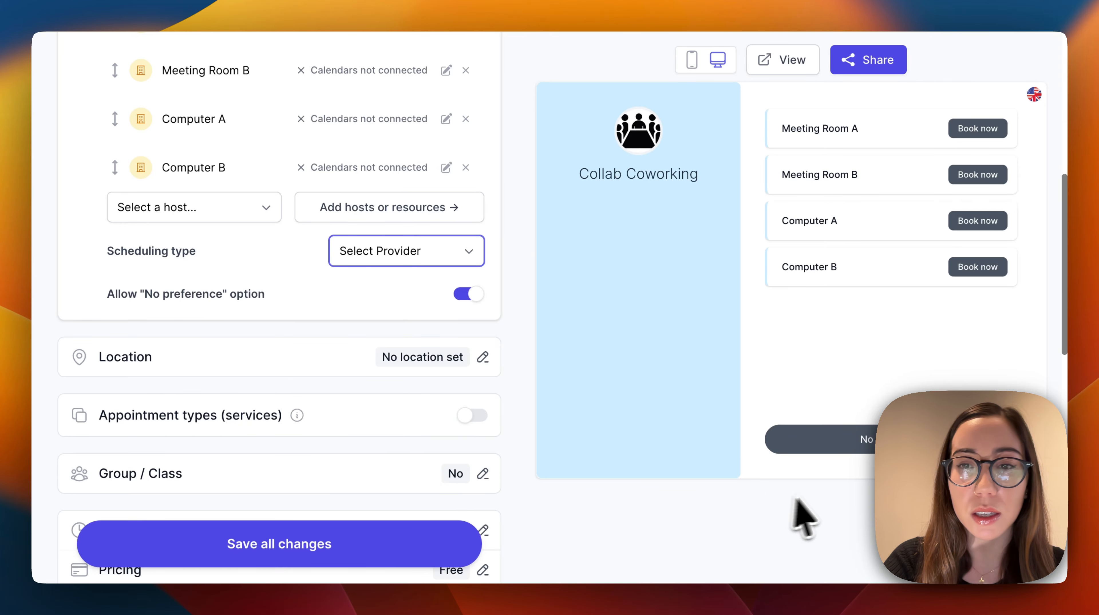
scroll(512, 358, down, 2)
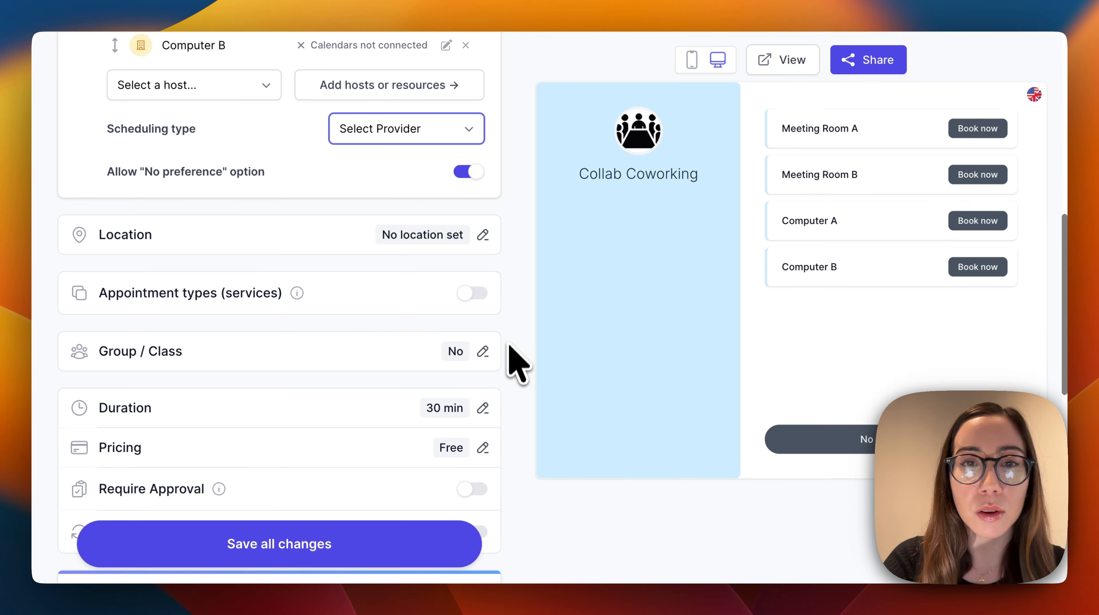
- Set the meeting location to In-Person
click(487, 237)
scroll(344, 267, up, 2)
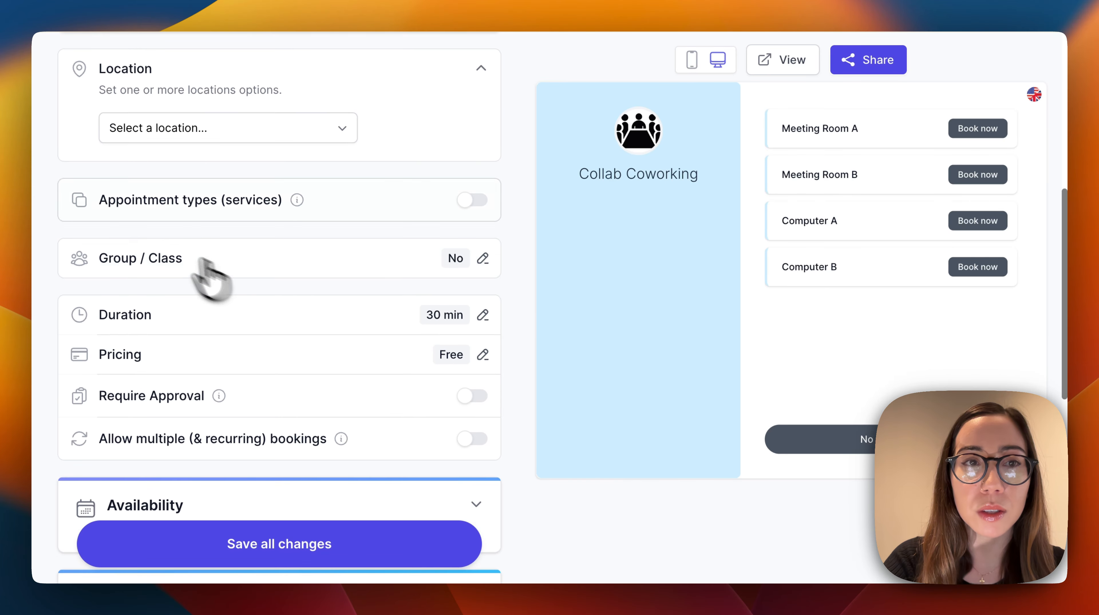
click(189, 131)
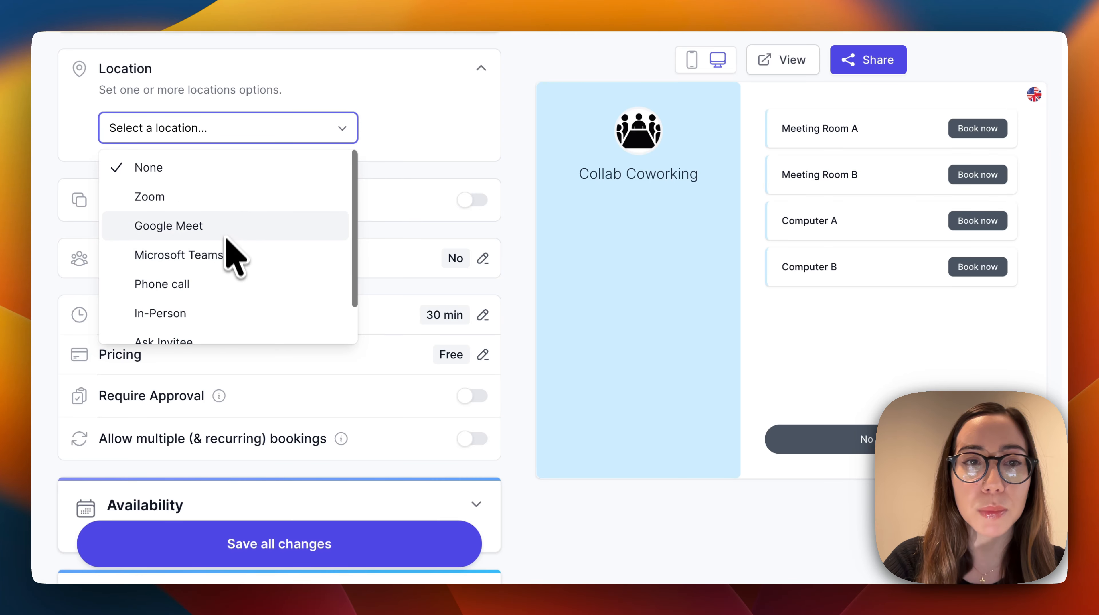
click(215, 312)
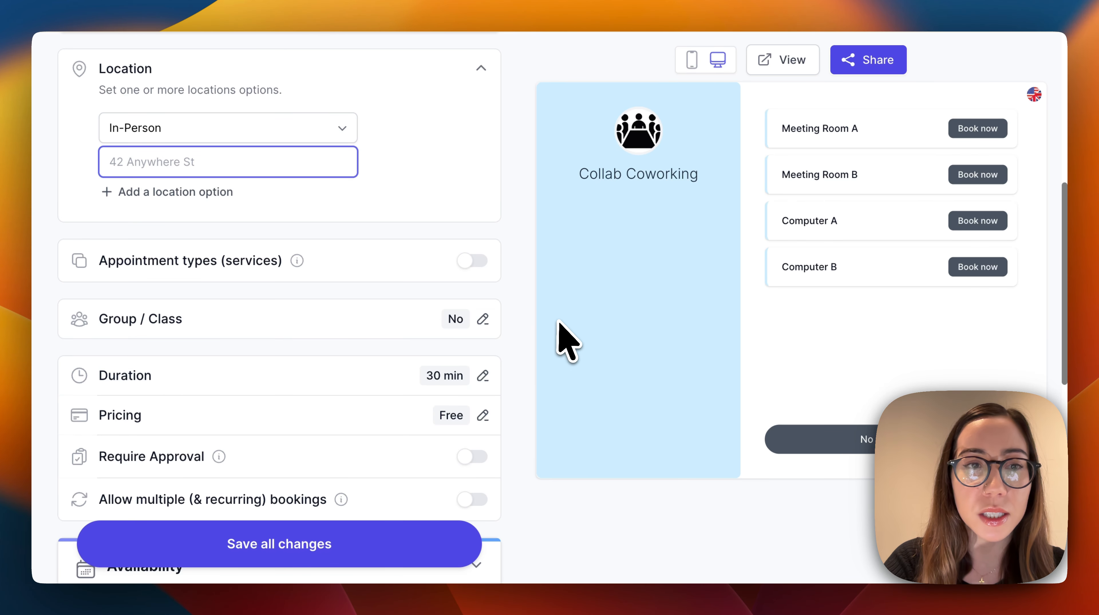
scroll(560, 321, down, 3)
- Add 1 hour and 1 h 30 min as extra duration options alongside 30 min
click(483, 305)
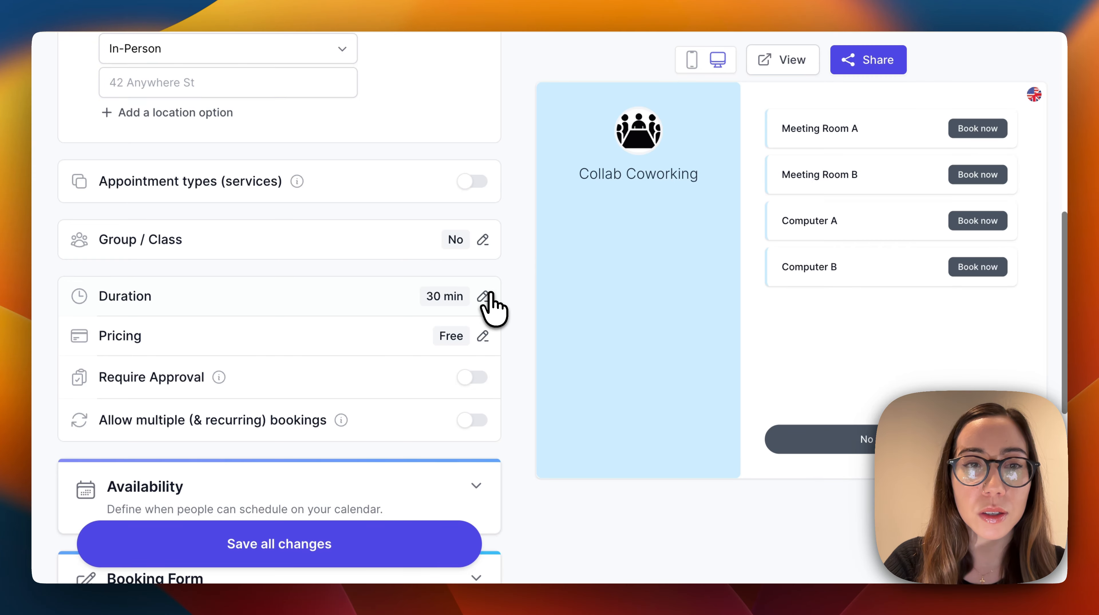
click(217, 264)
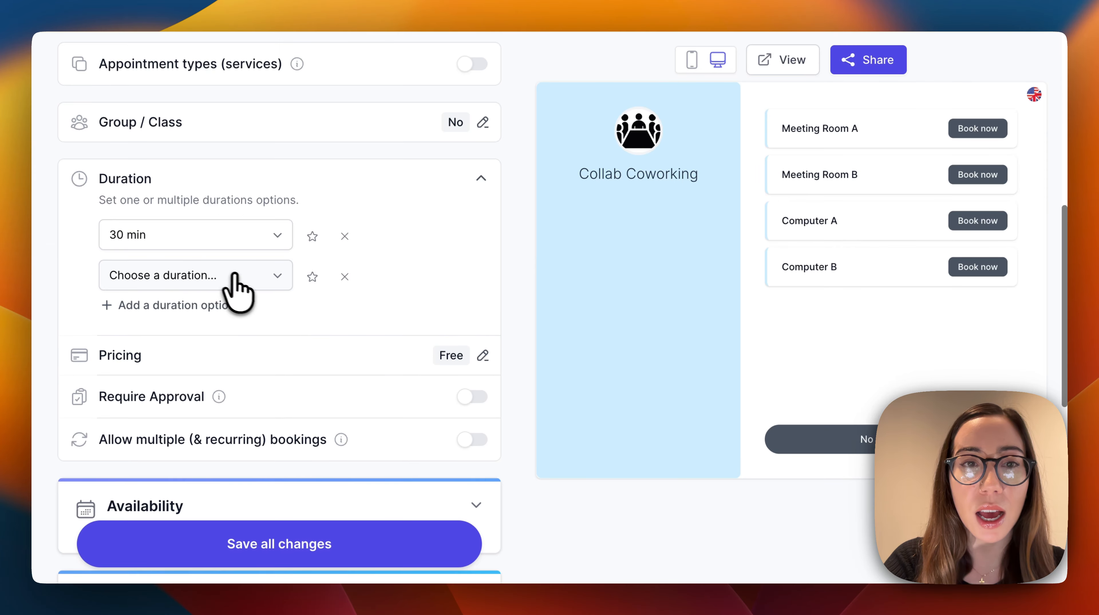
click(244, 277)
click(201, 400)
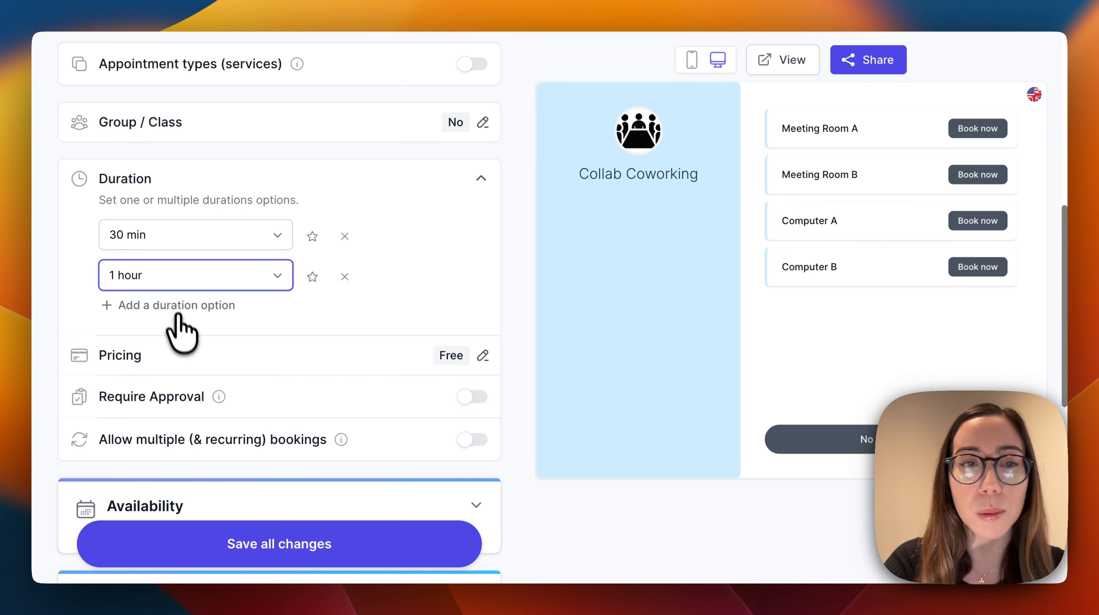
click(174, 305)
click(213, 316)
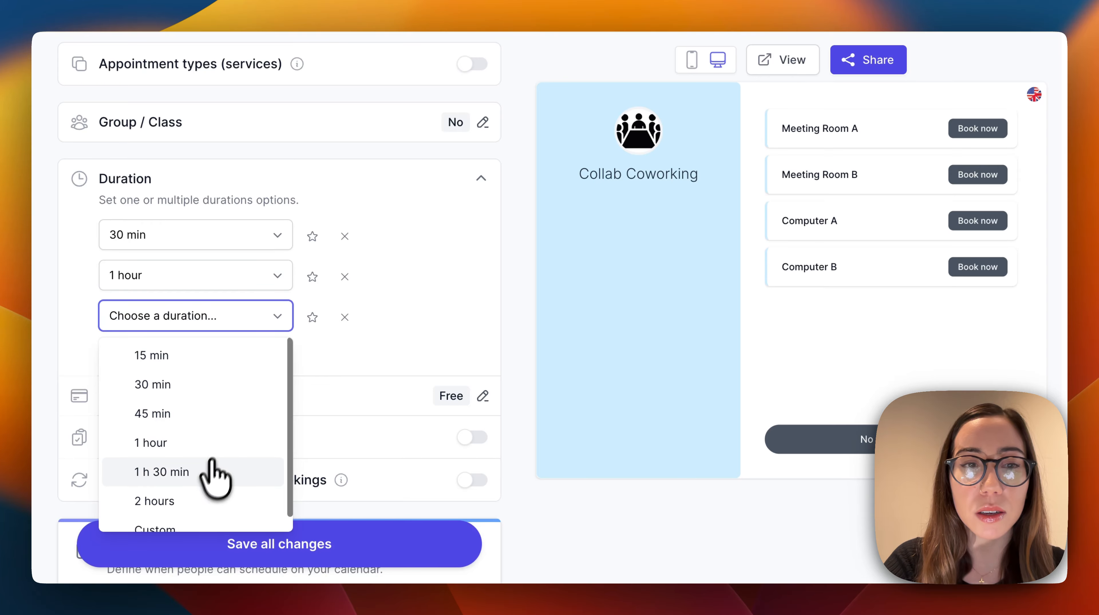
click(205, 470)
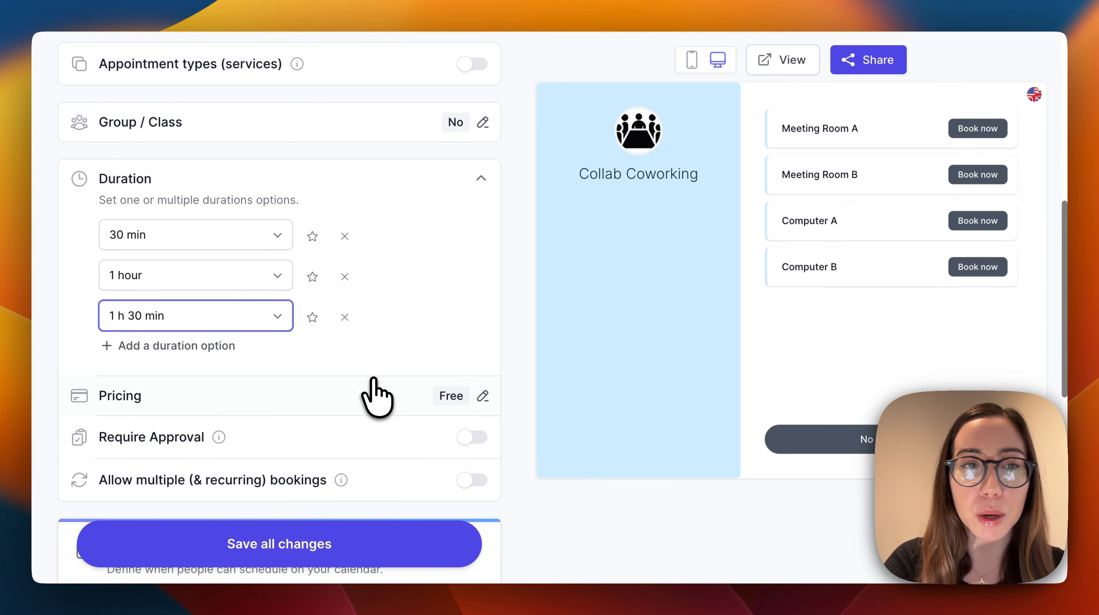
scroll(370, 390, down, 2)
- Price bookings at 25 USD hourly, toggling Stripe on and back off
click(483, 312)
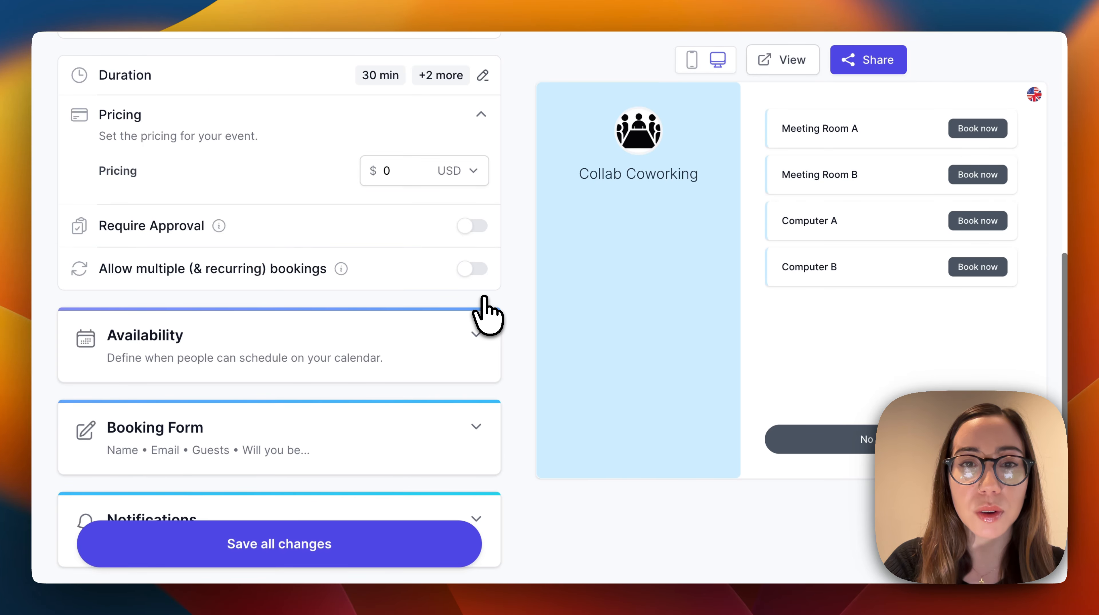
scroll(462, 284, up, 1)
click(401, 204)
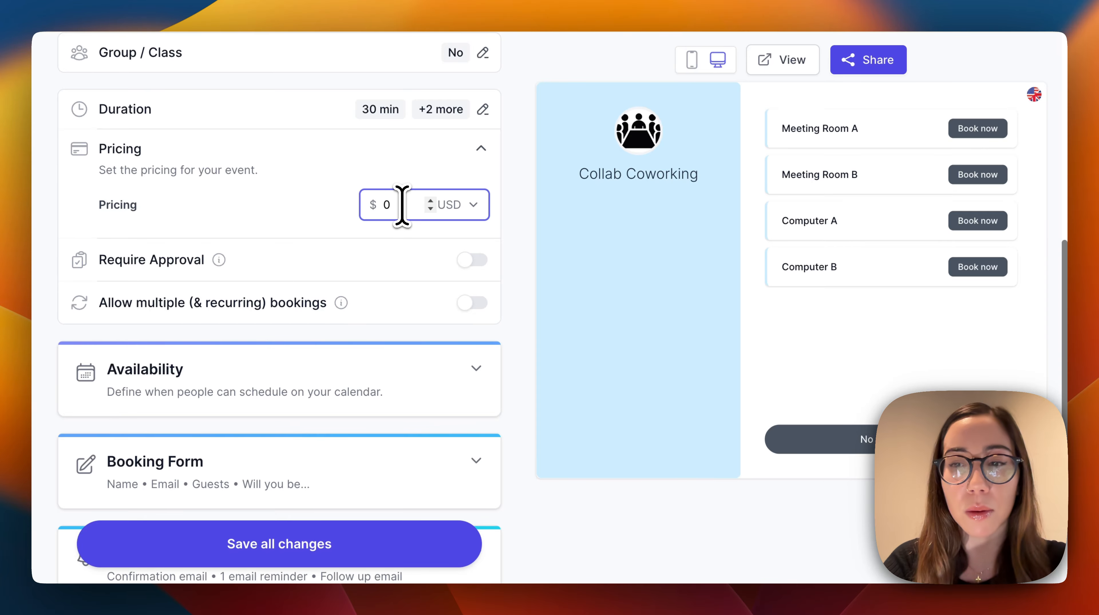
text(2)
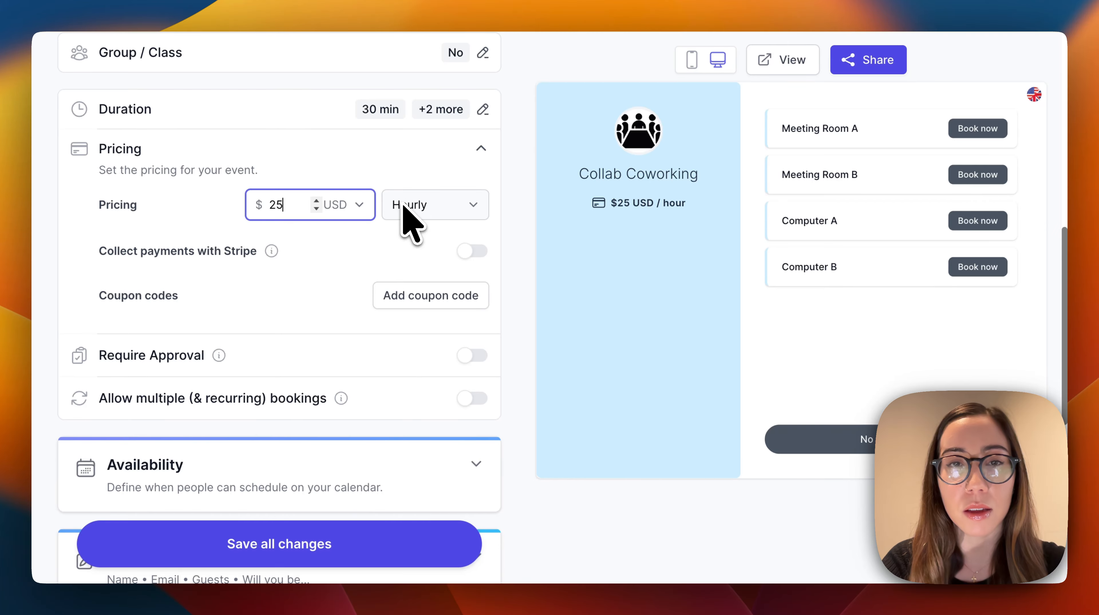
text(5)
click(443, 217)
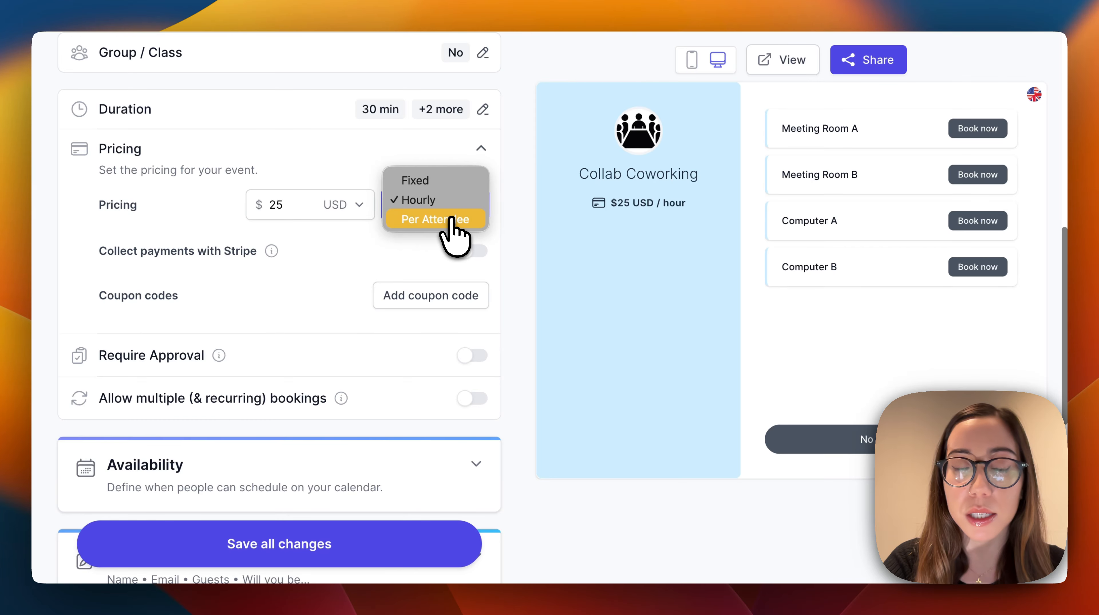
click(445, 202)
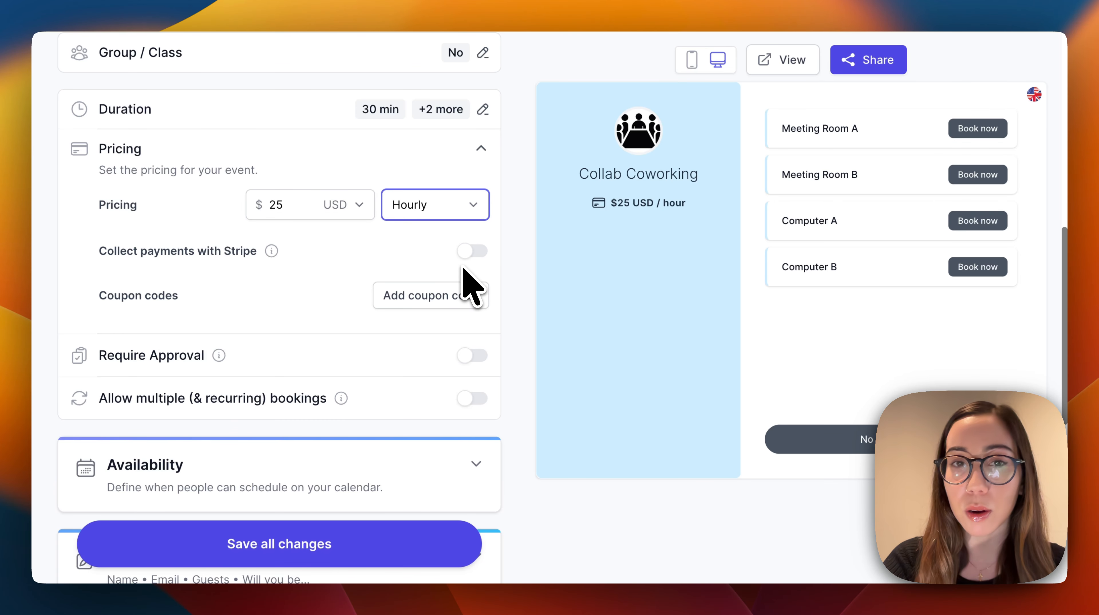
click(471, 251)
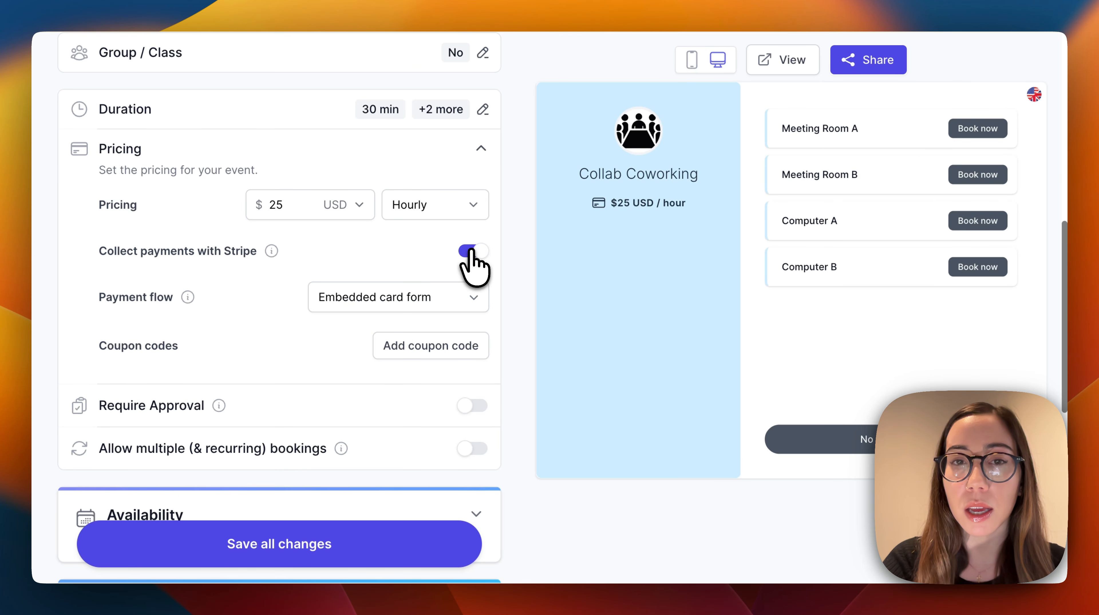
click(472, 251)
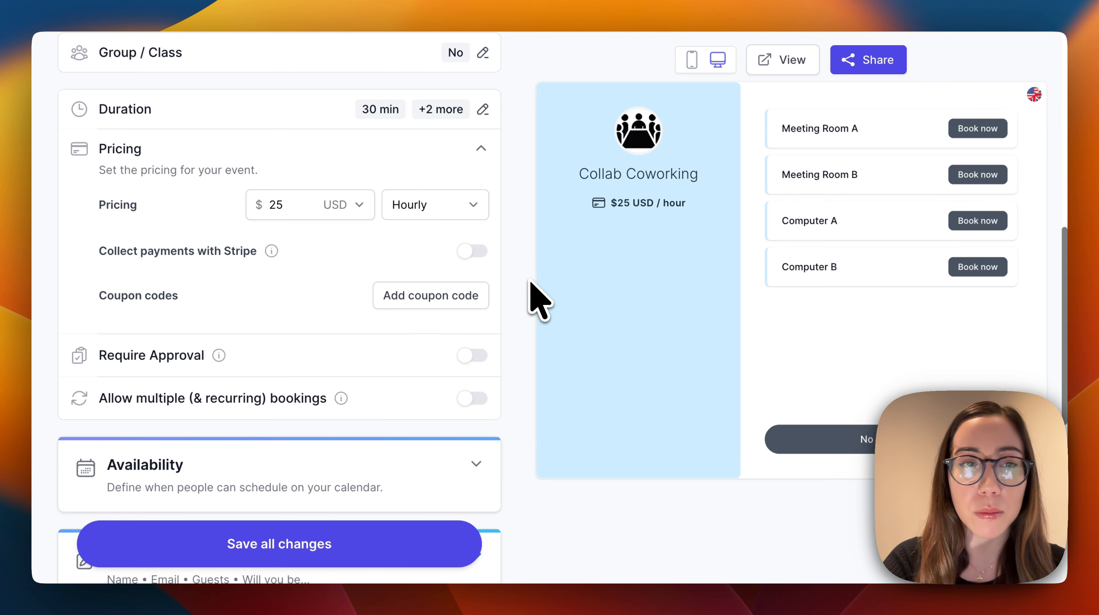
scroll(535, 331, down, 2)
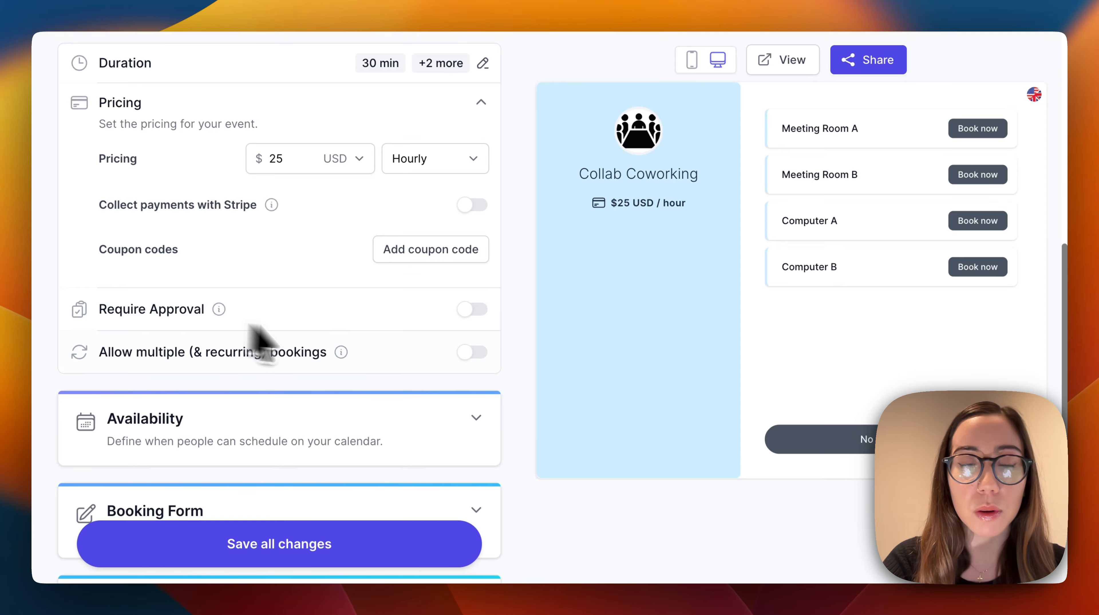
- Turn on Require Approval and Allow multiple & recurring bookings
click(473, 310)
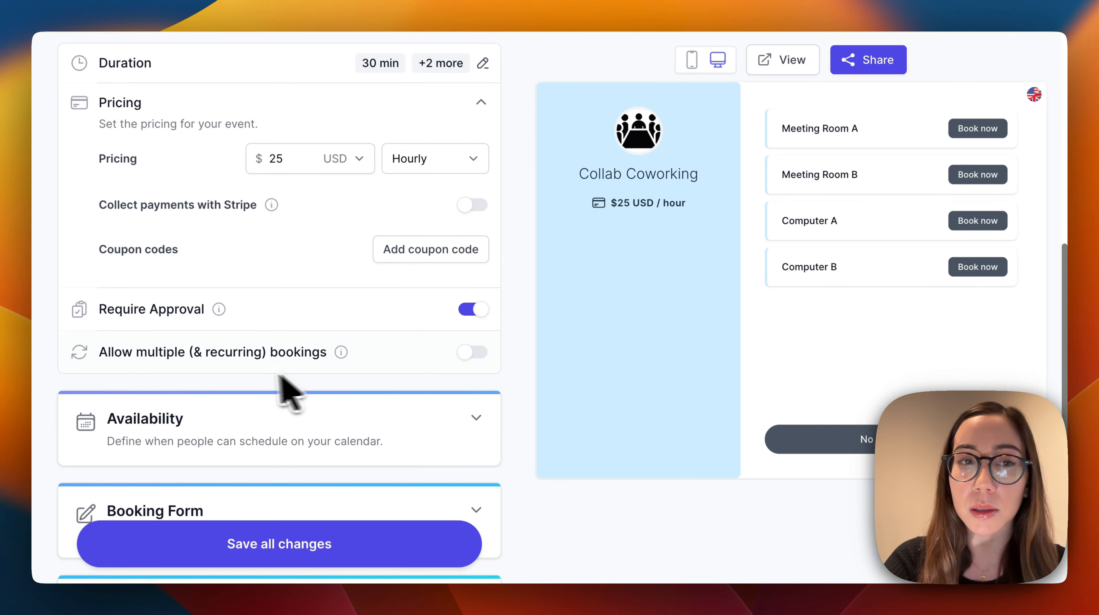
click(475, 352)
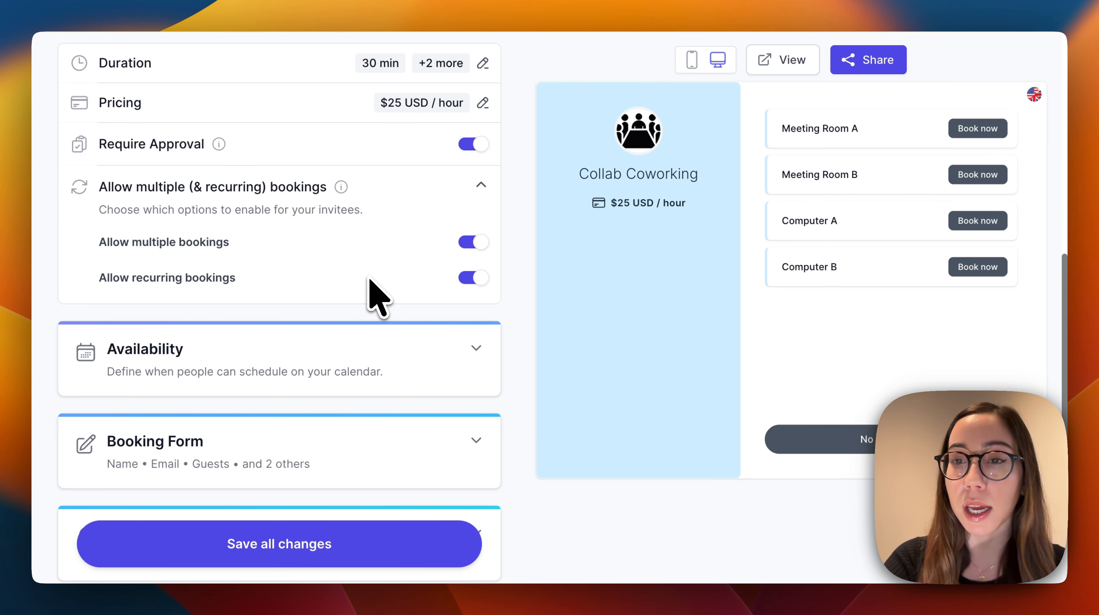
scroll(528, 357, down, 3)
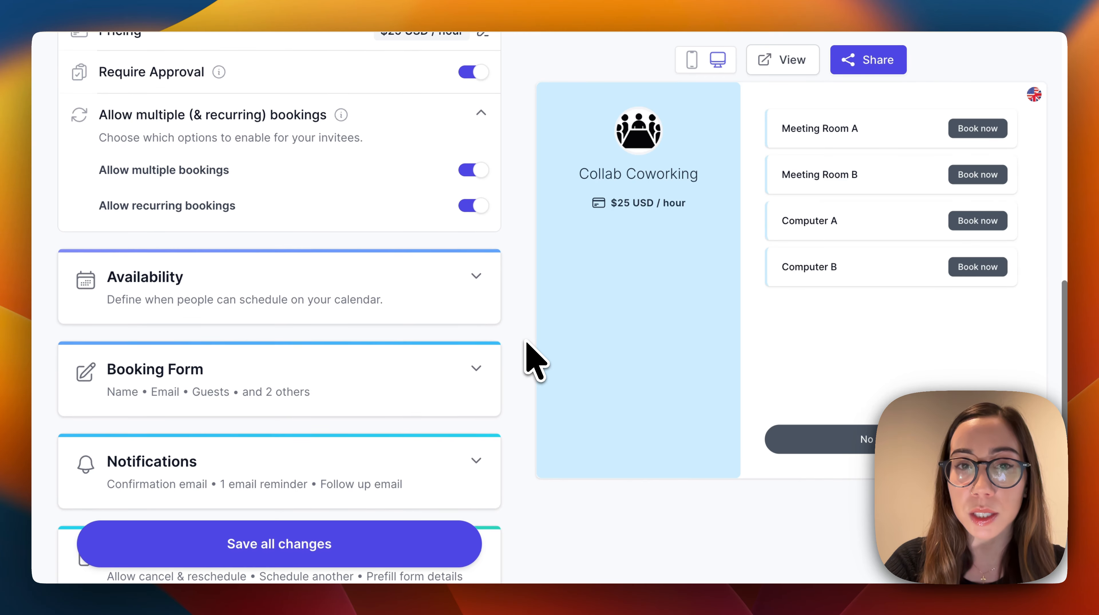
- Switch availability to Same for all hosts, back to Per host, then preview Computer A's calendar
click(476, 276)
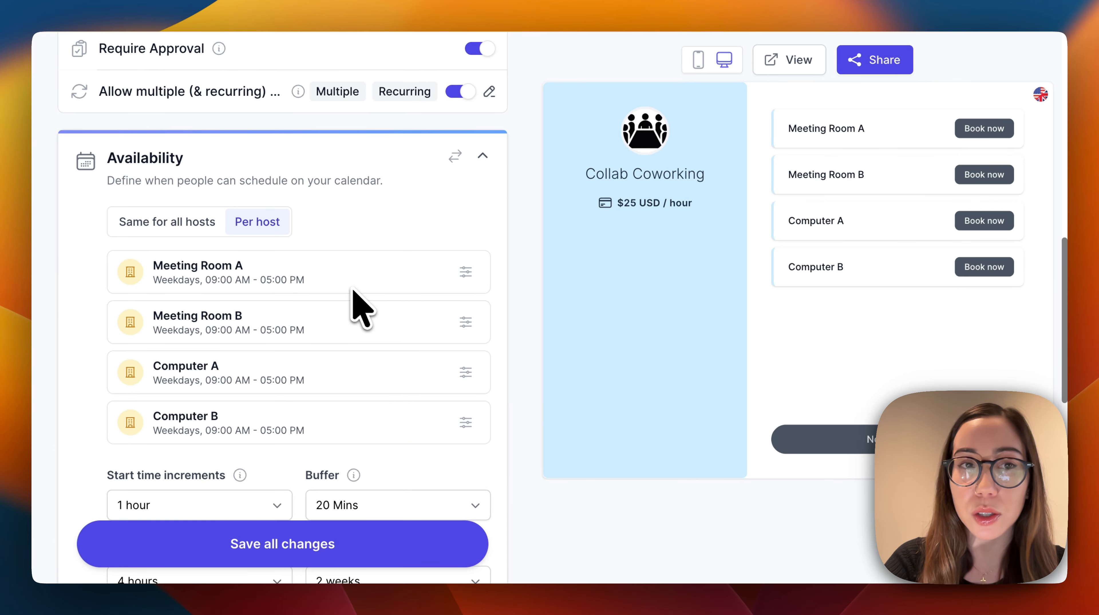
click(166, 221)
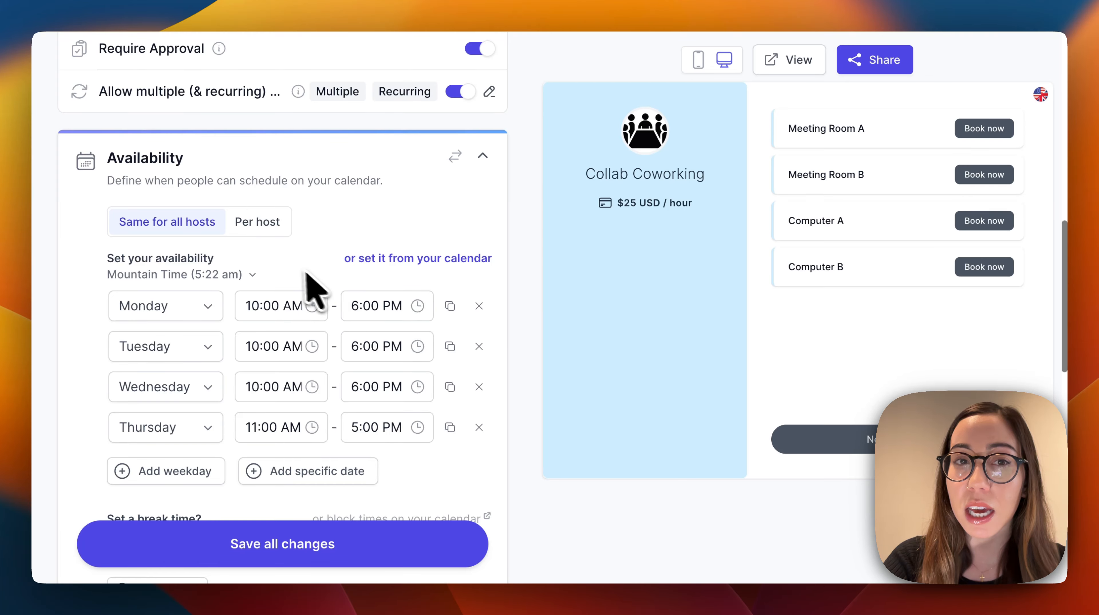
click(265, 224)
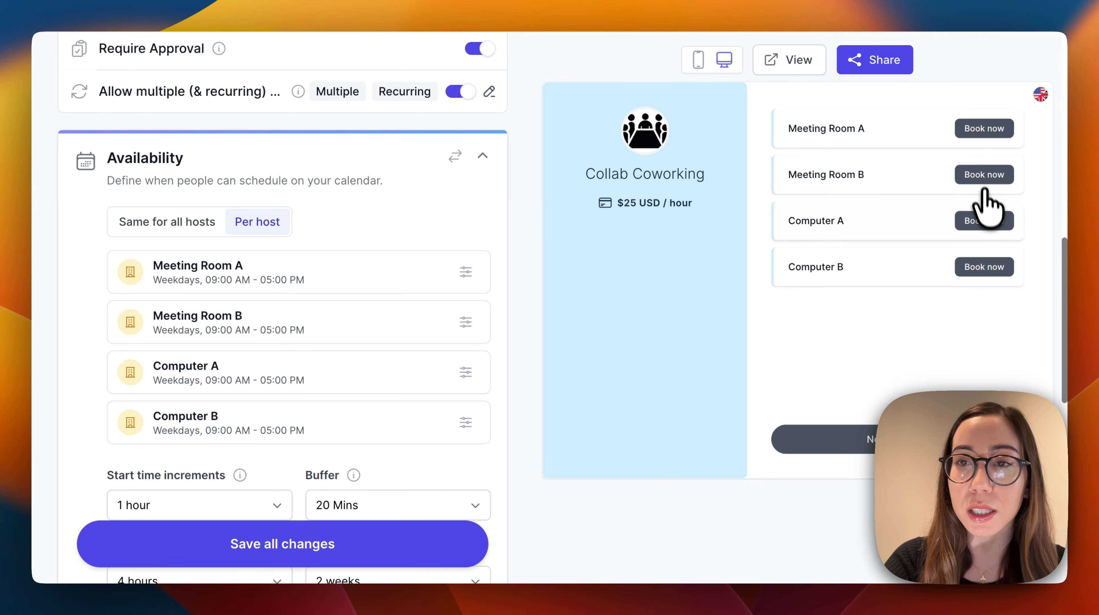
click(986, 221)
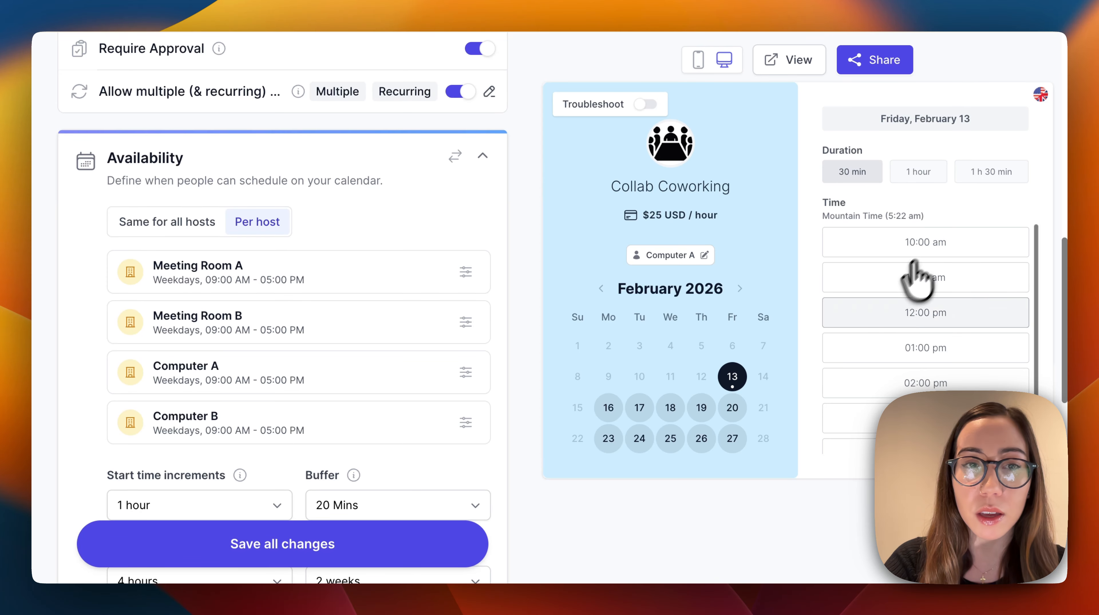
- In Computer A's working hours, set the first row to Monday and add a Wednesday row
click(465, 373)
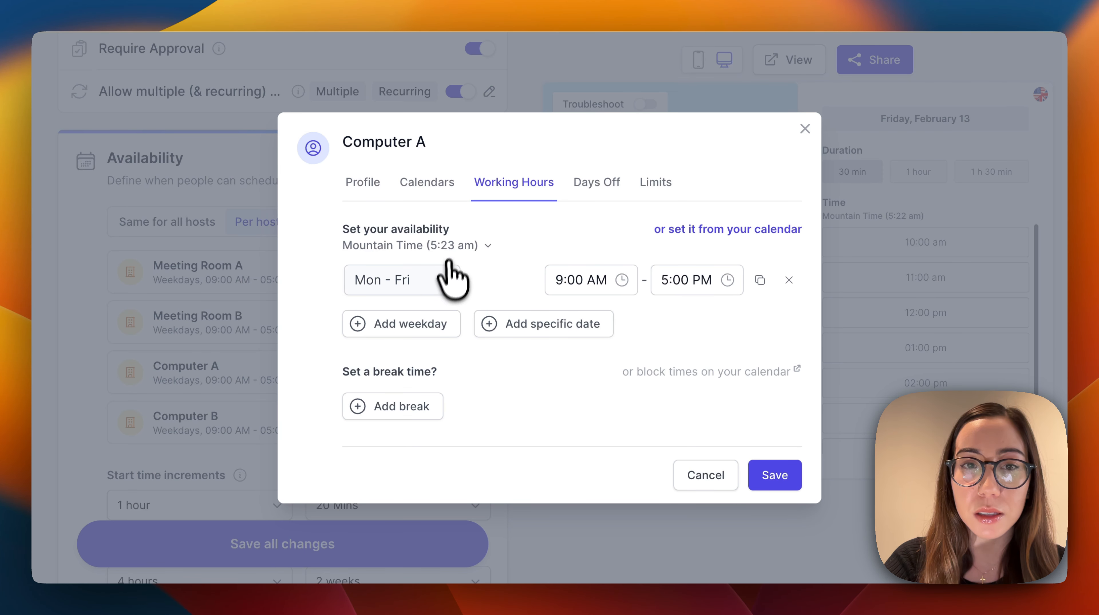
click(446, 280)
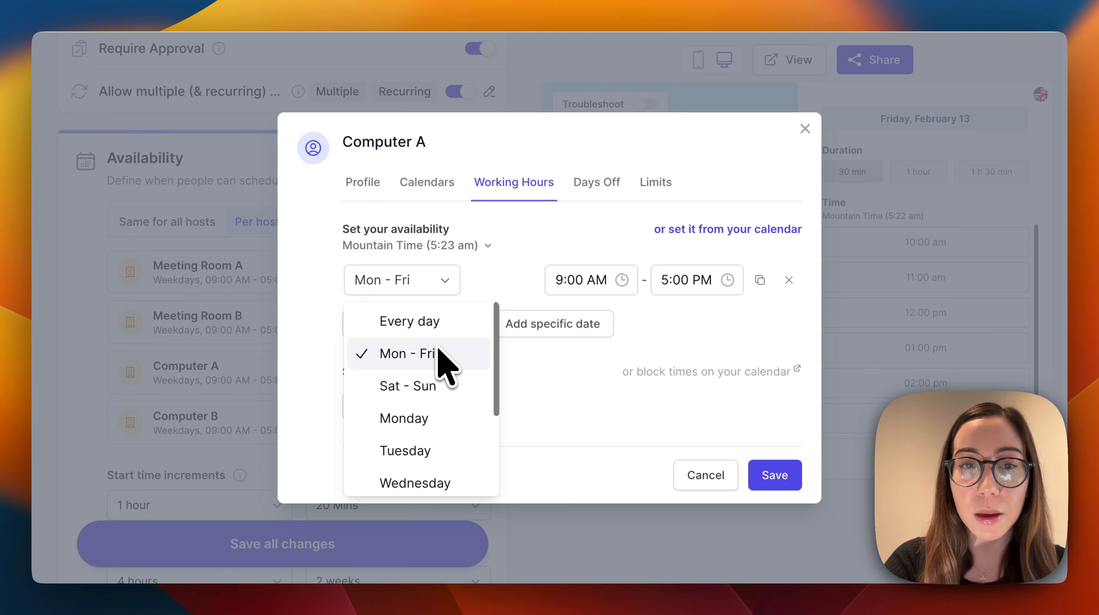
scroll(443, 366, down, 1)
click(428, 373)
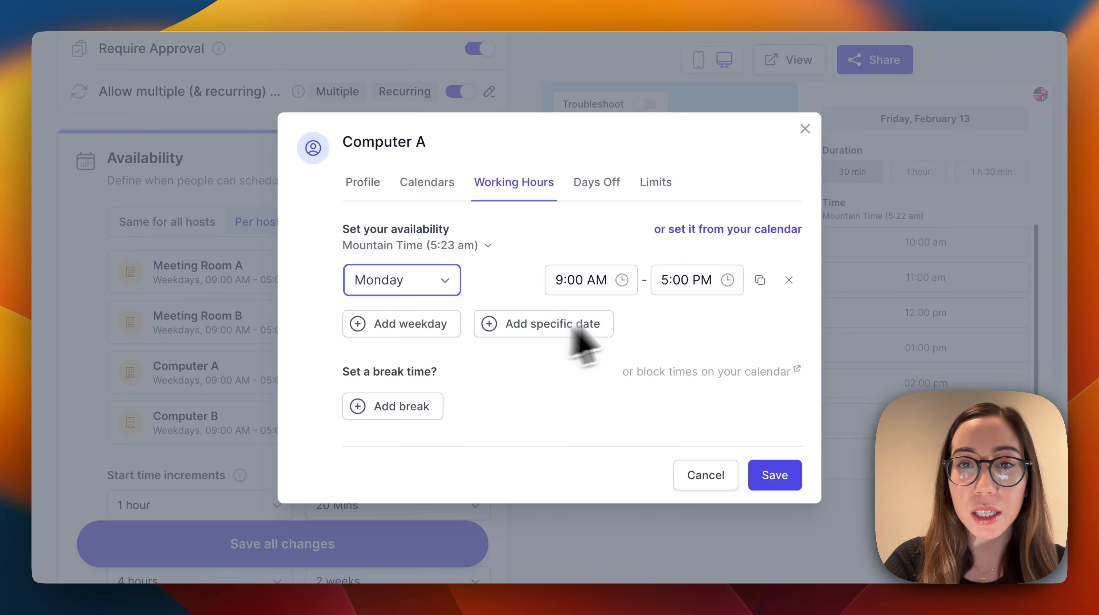
click(427, 331)
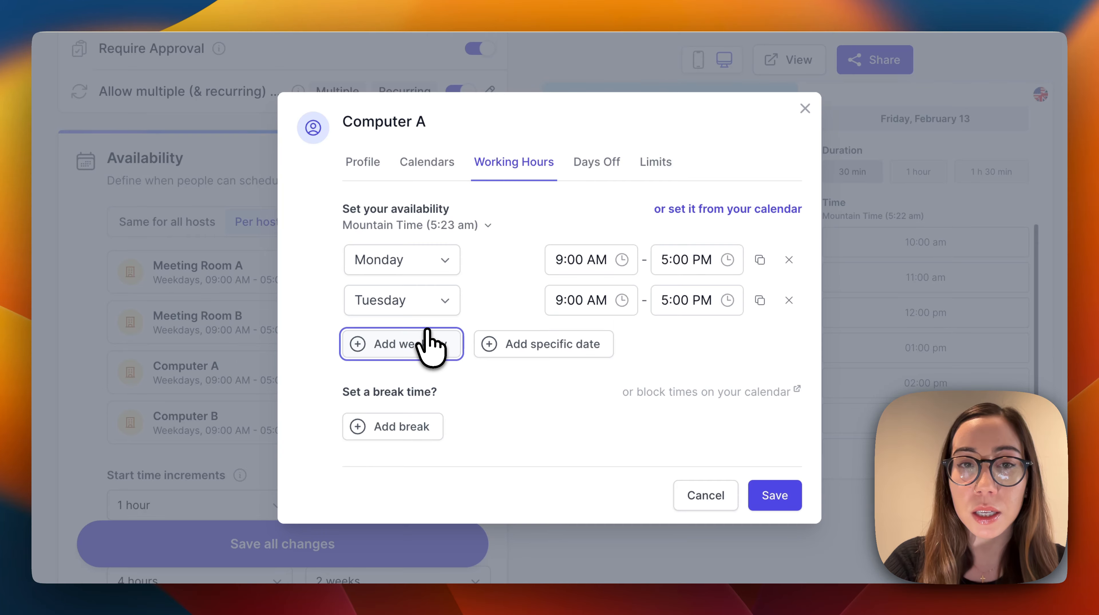
click(424, 306)
scroll(443, 434, down, 3)
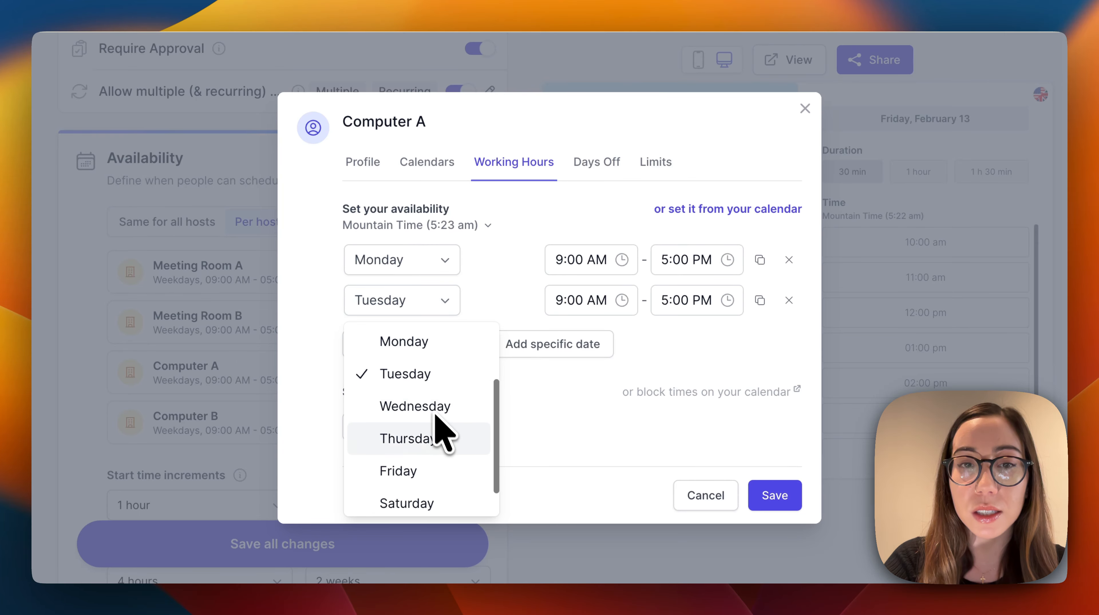
click(430, 405)
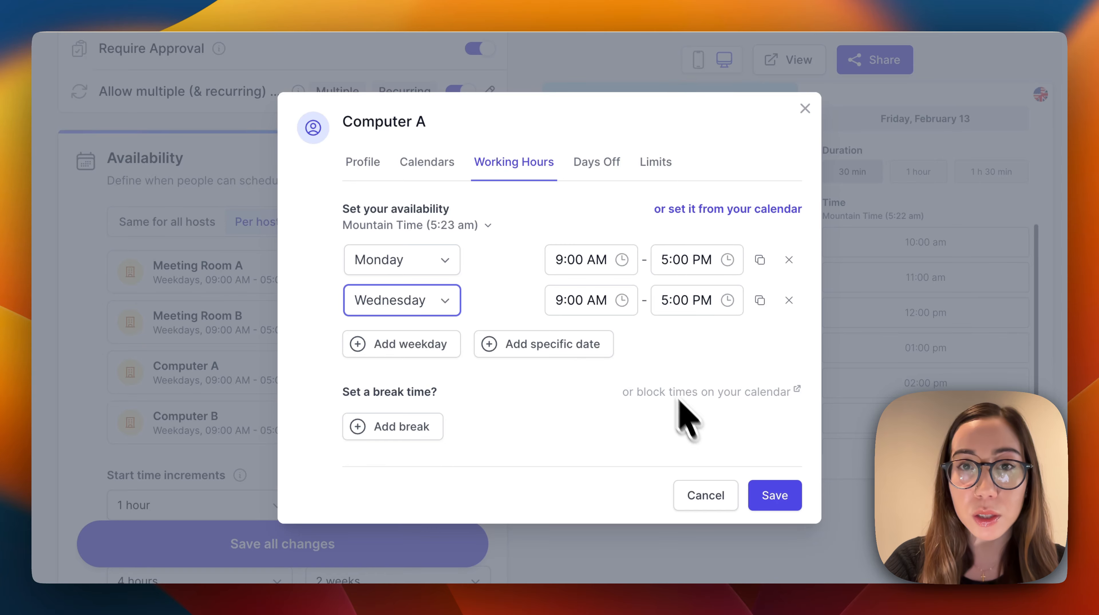
- Browse Computer A's profile, About, calendars, working hours and days off tabs
click(370, 163)
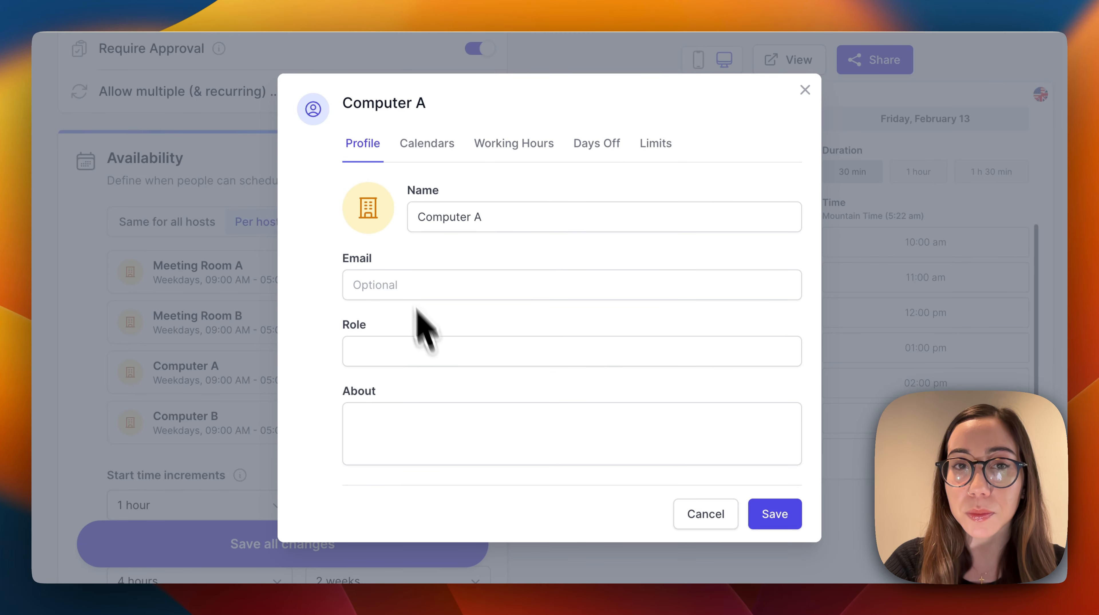
click(384, 430)
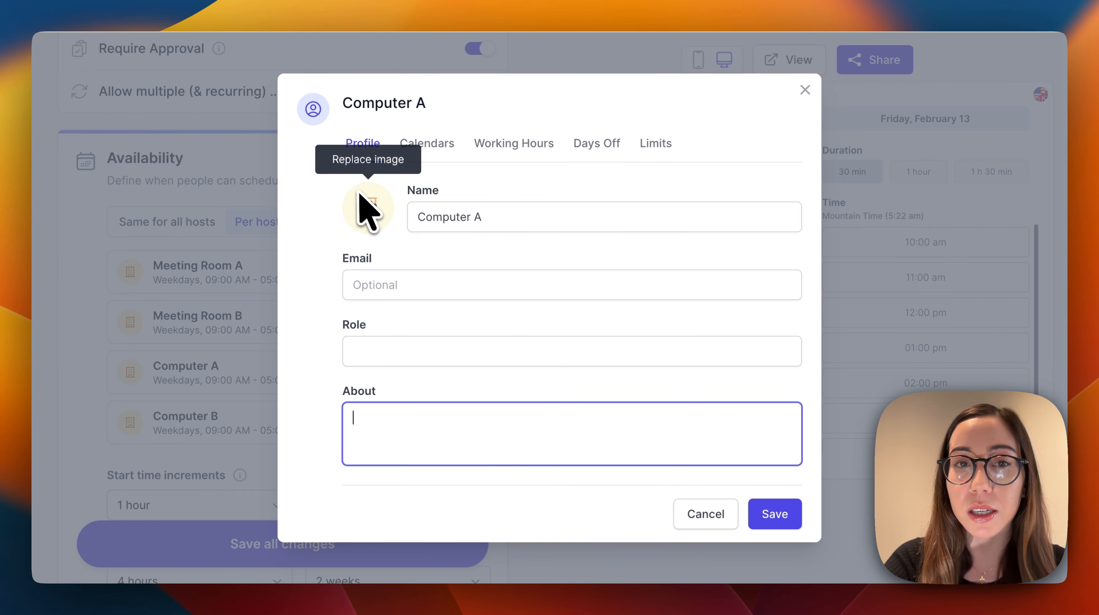
click(409, 146)
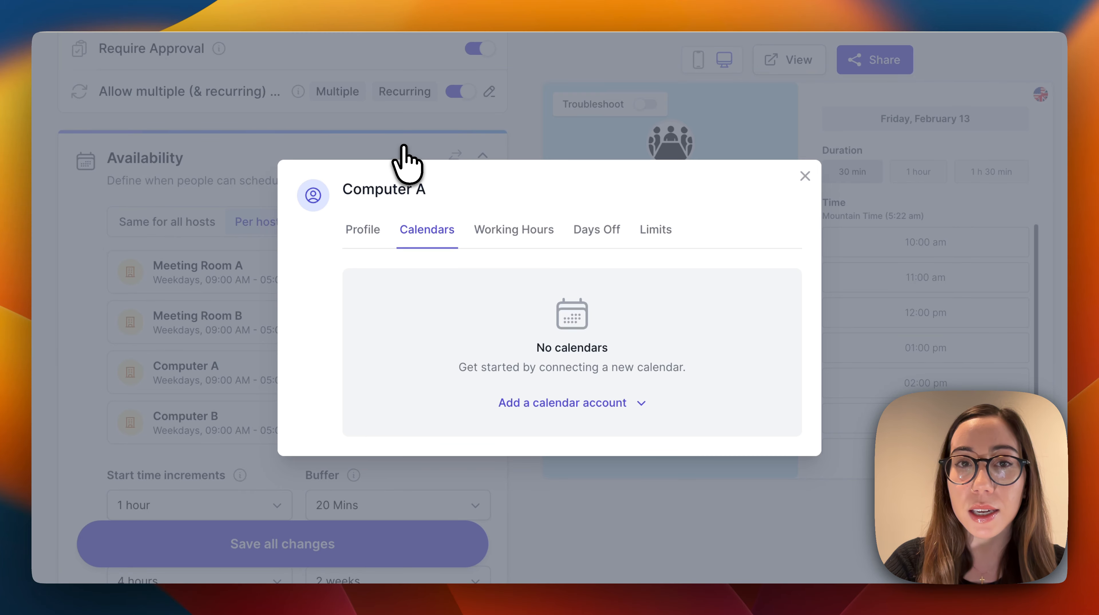
click(533, 229)
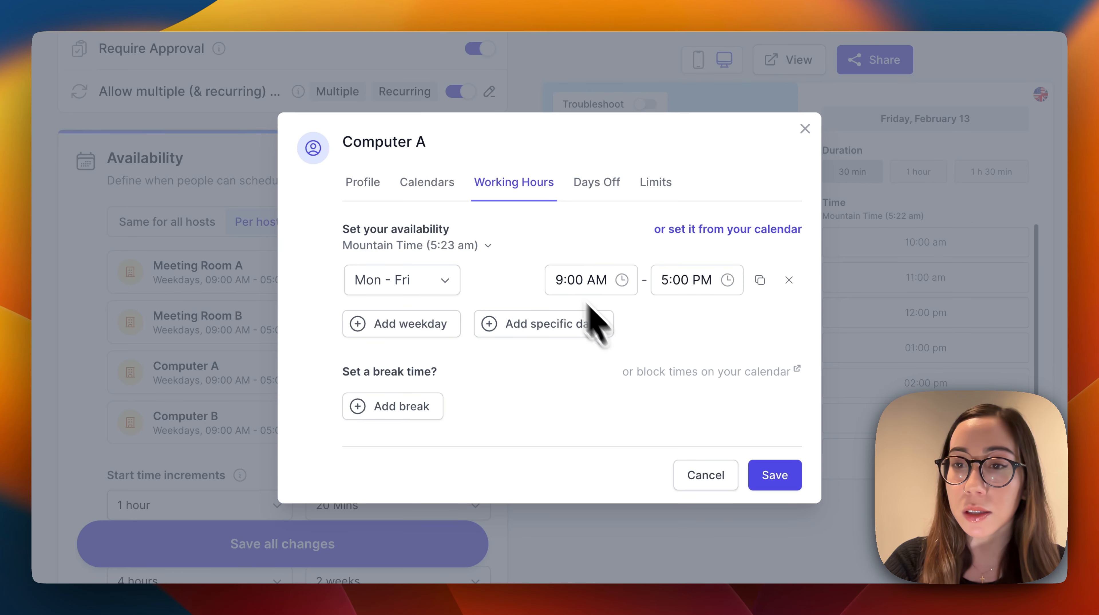
click(596, 183)
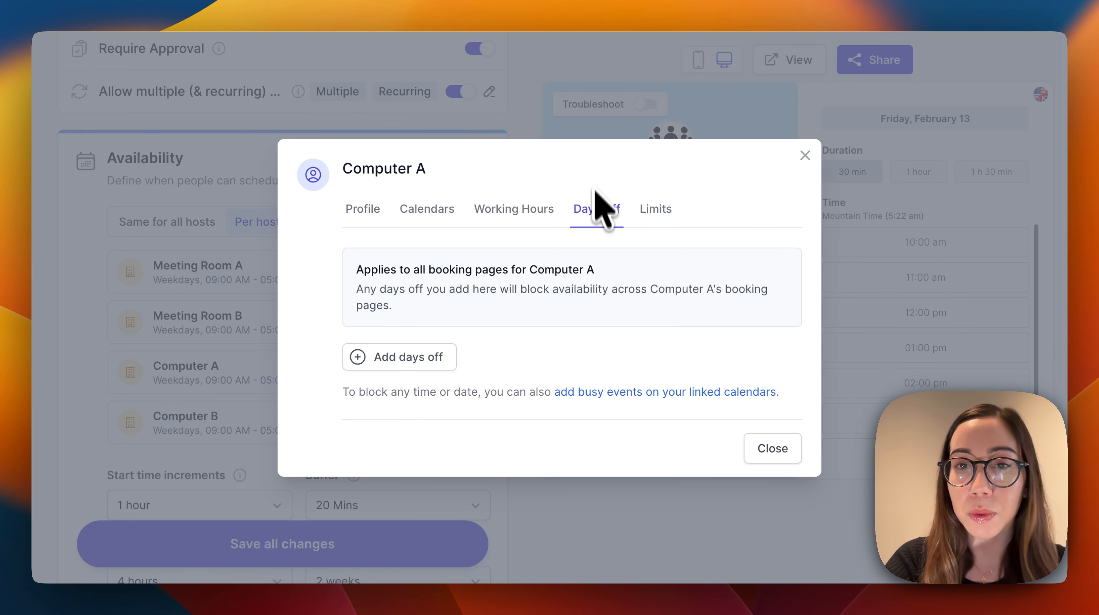
- Add a 10-bookings-per-week limit for Computer A and save it
click(658, 211)
click(426, 373)
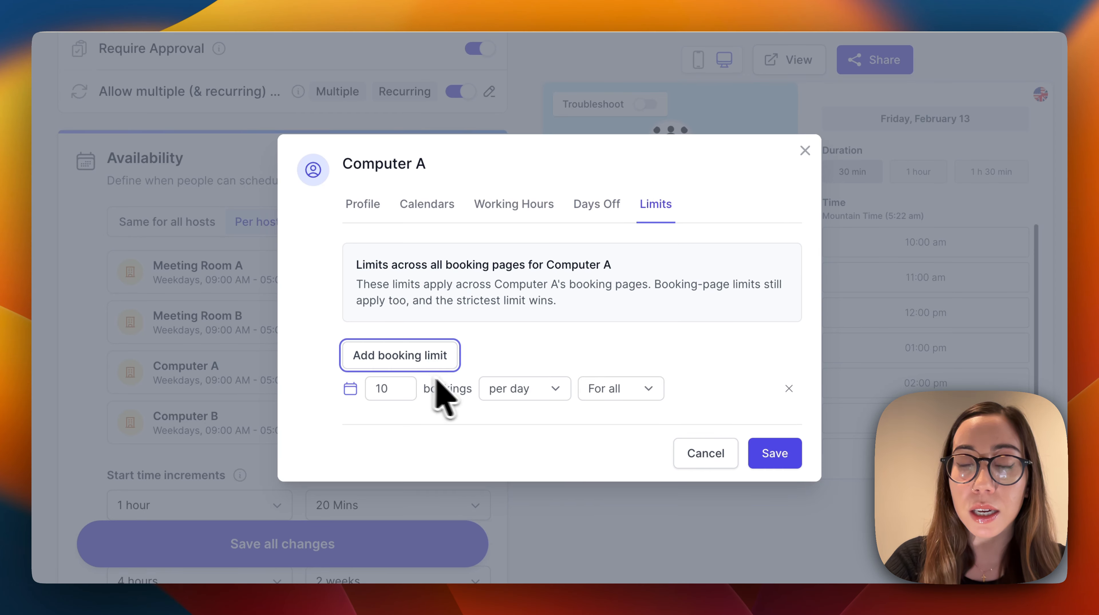
click(518, 390)
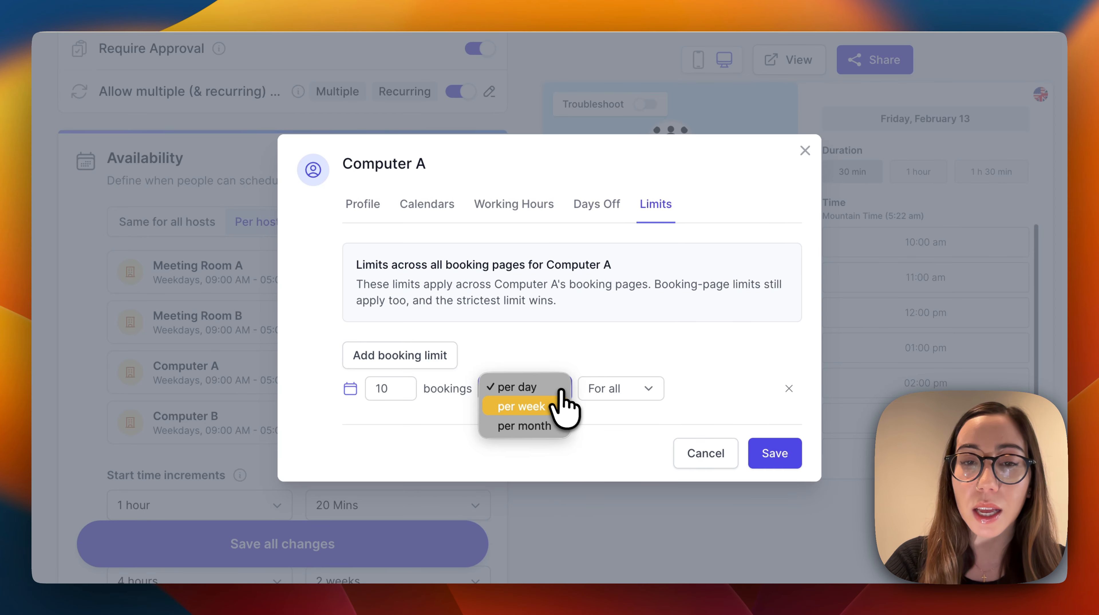
click(553, 405)
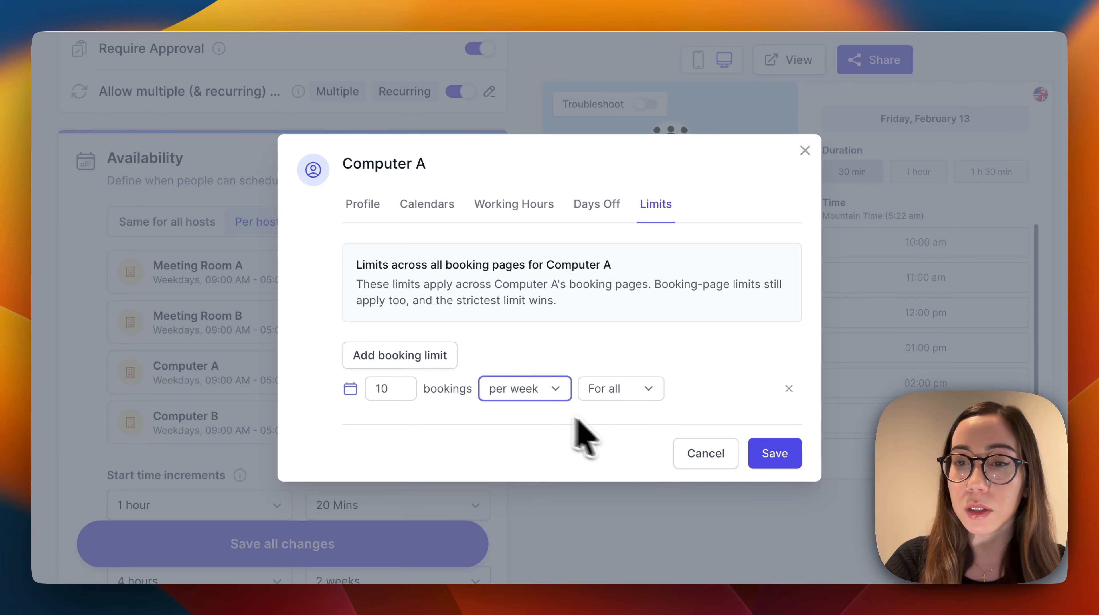
click(794, 456)
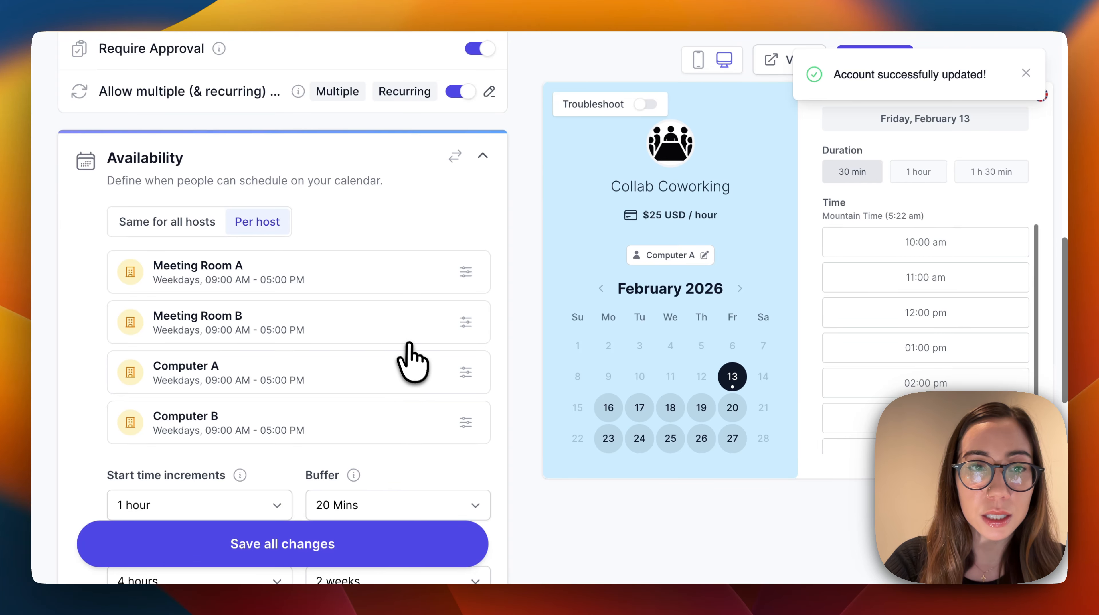
- Set Meeting Room A's availability to Tuesday and Thursday, 9:00 AM–5:00 PM, and save
click(466, 273)
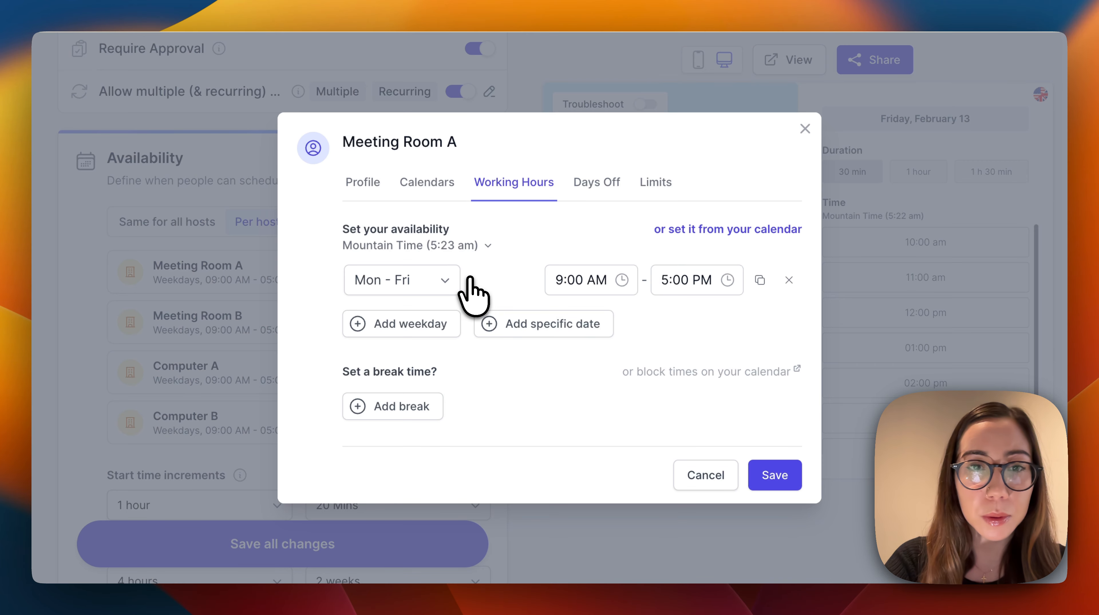
click(431, 282)
click(442, 459)
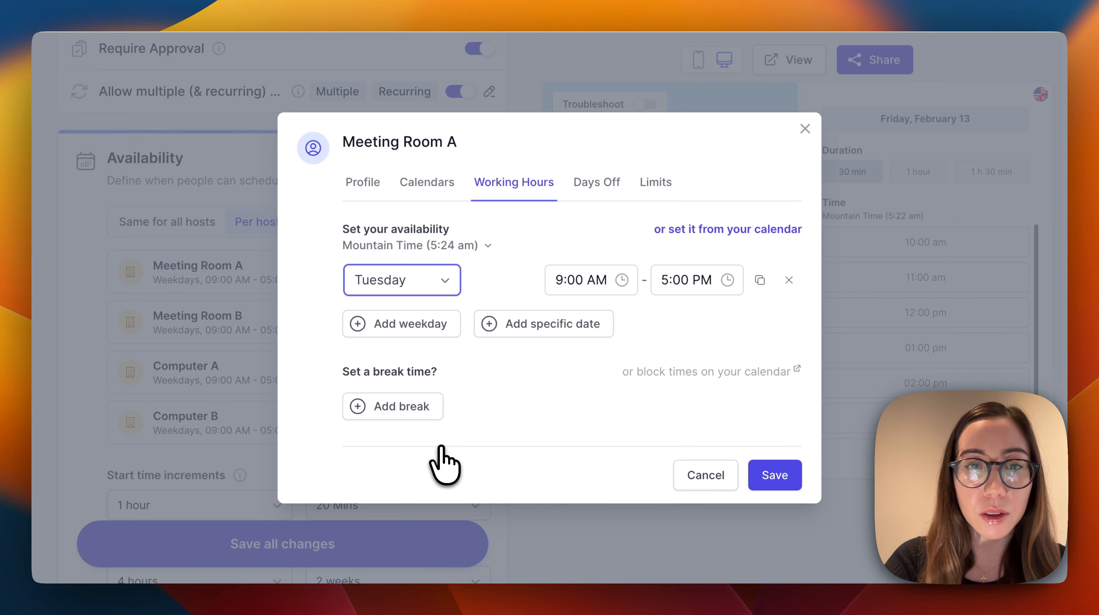
click(416, 328)
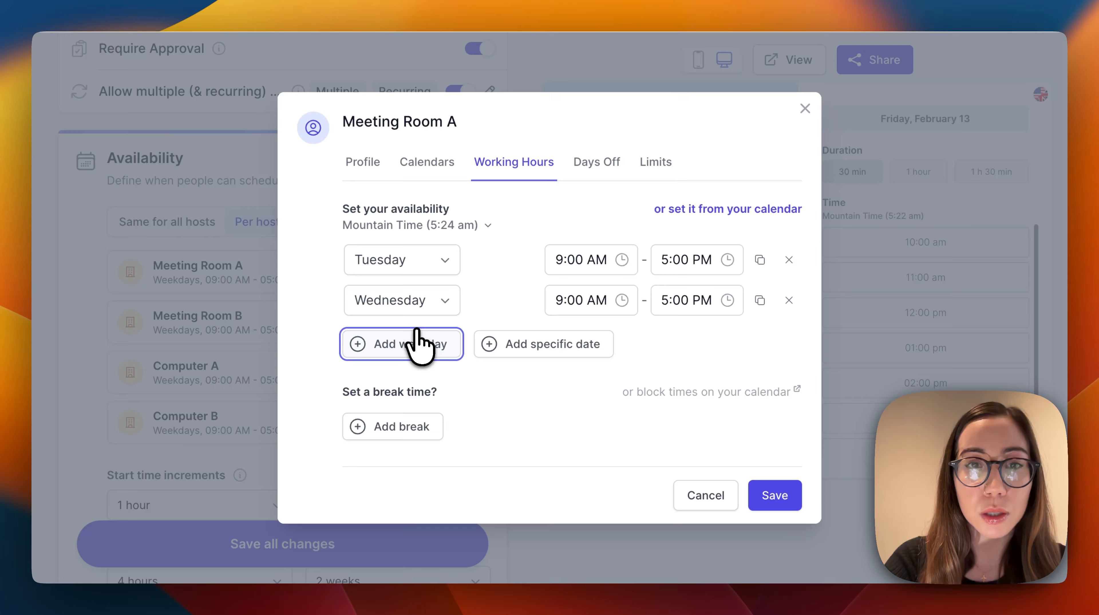
click(416, 302)
scroll(452, 469, down, 3)
click(428, 459)
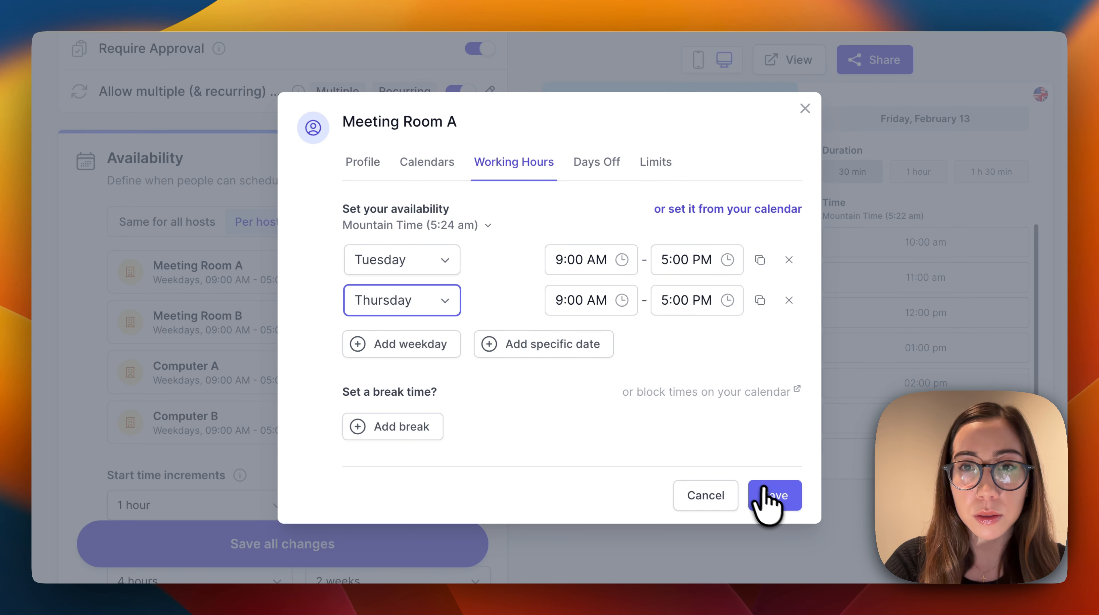
click(770, 493)
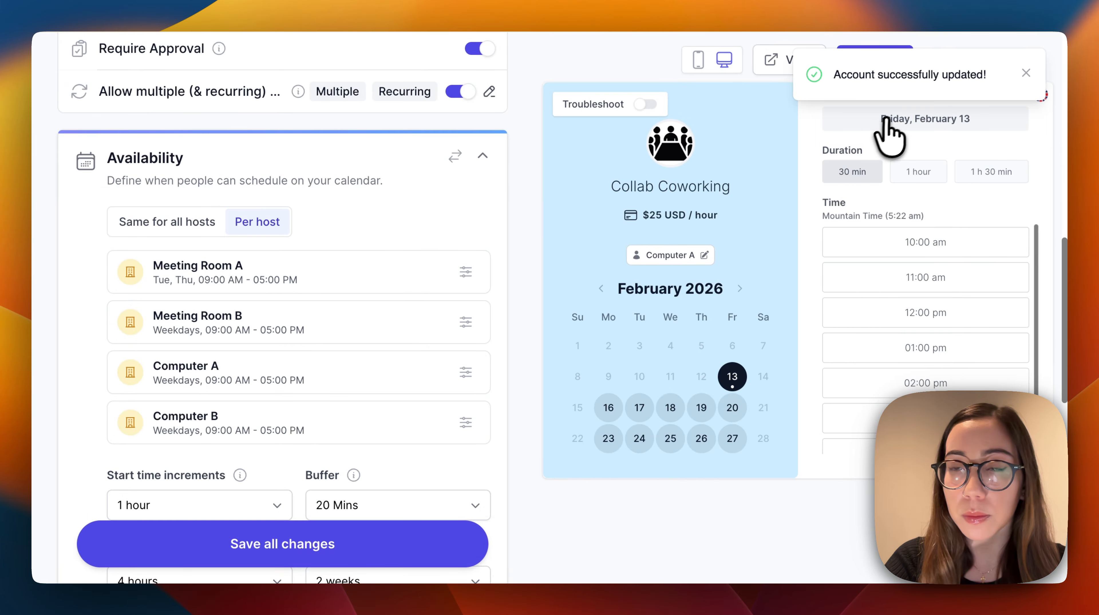
- Dismiss the success toast and choose the 11:00 am slot in the preview
click(1029, 71)
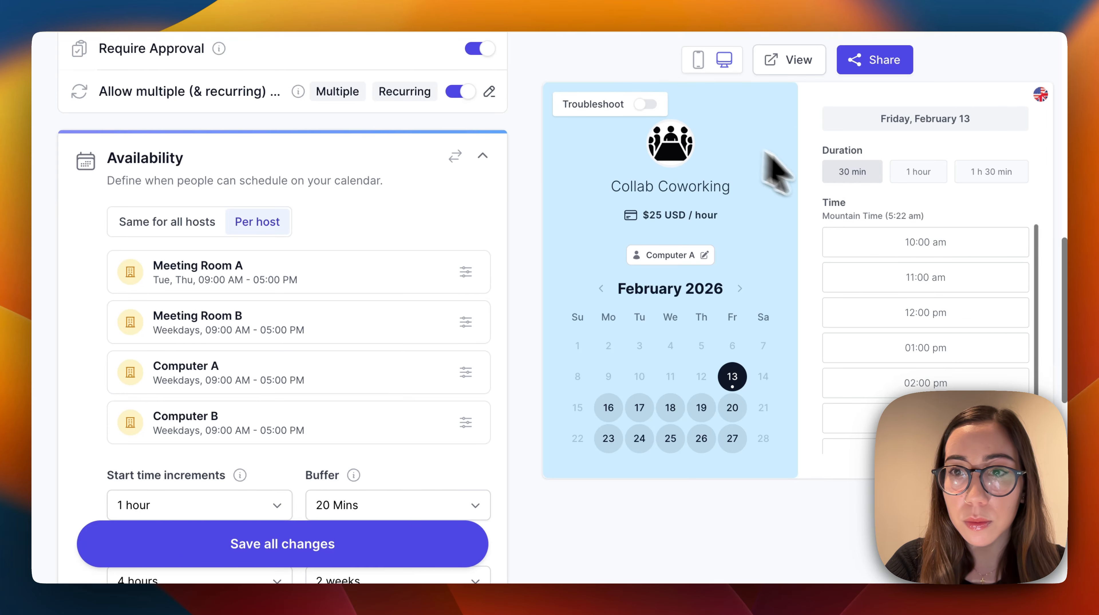
scroll(889, 263, down, 1)
click(887, 261)
click(897, 295)
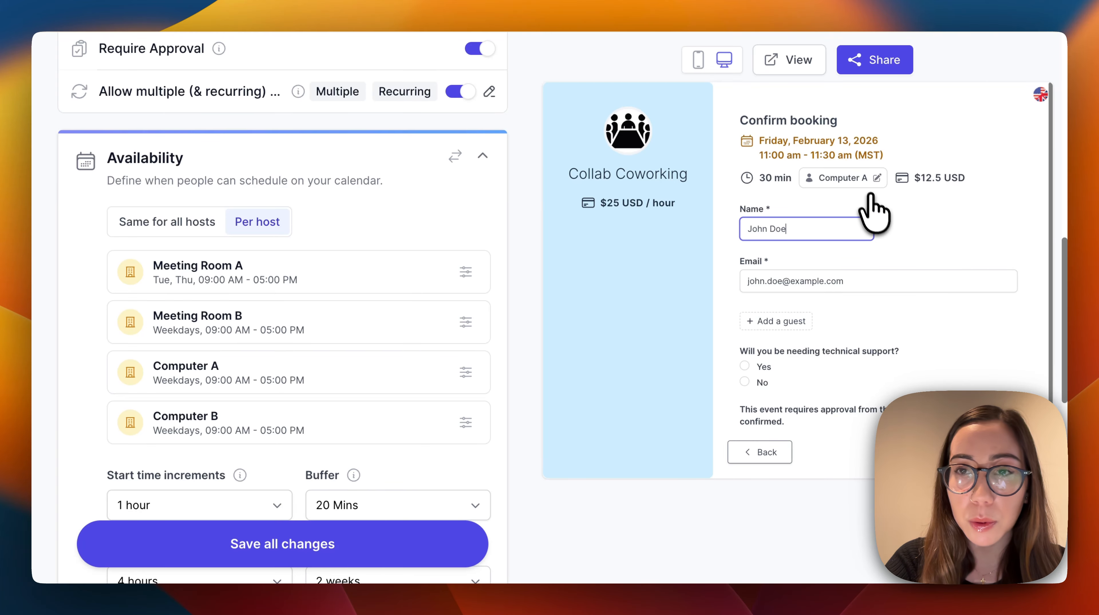
- Switch the preview's bookable resource to Meeting Room A
click(862, 182)
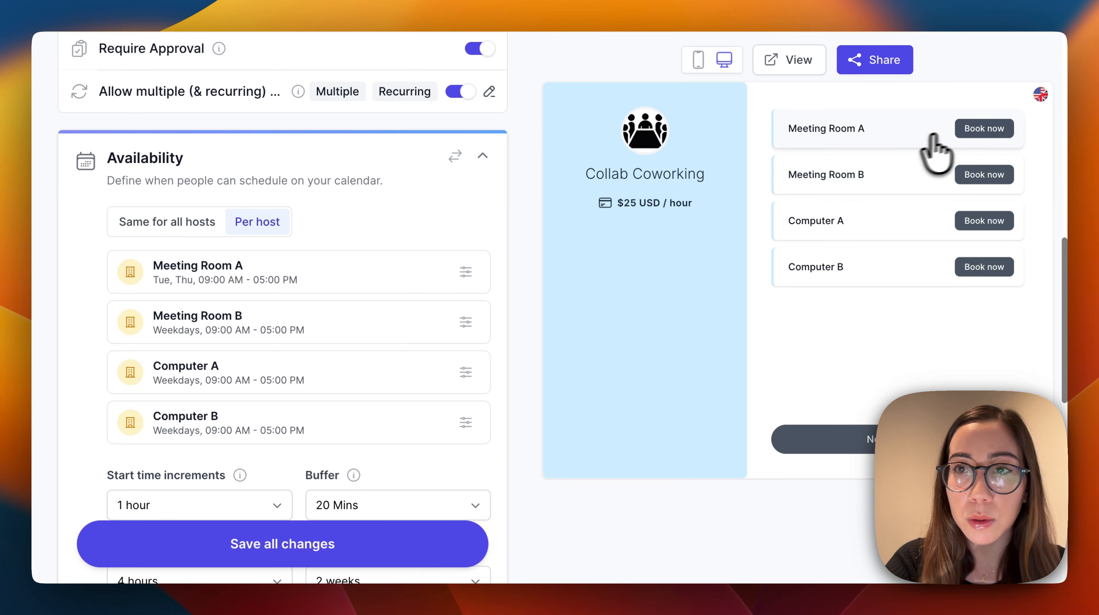
click(974, 128)
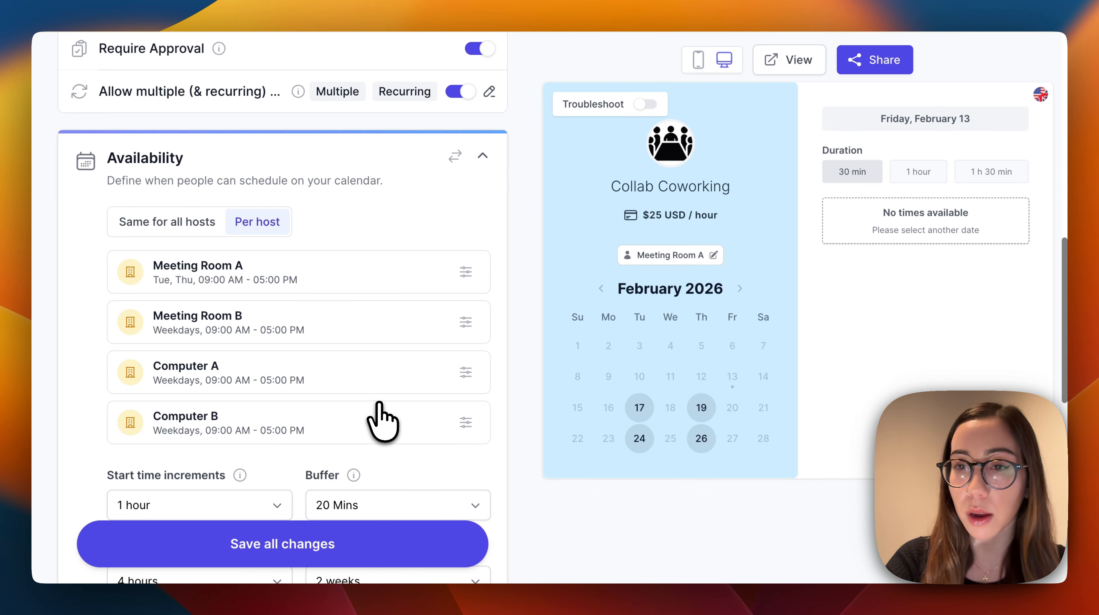
scroll(546, 330, down, 4)
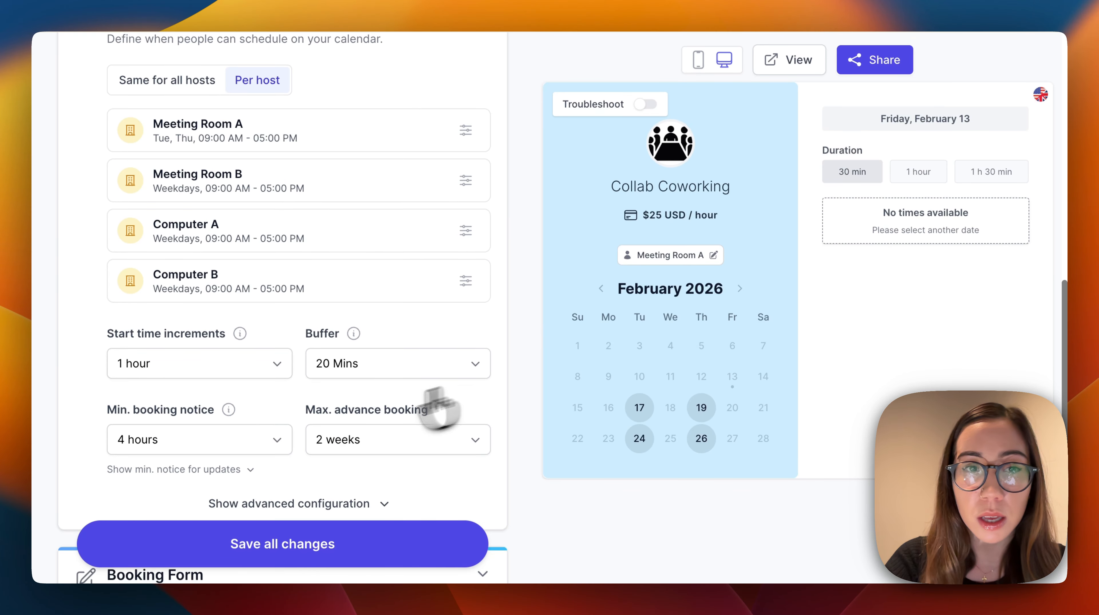
- Pick Tuesday, February 17 in the preview and set start time increments to 30 min
click(639, 408)
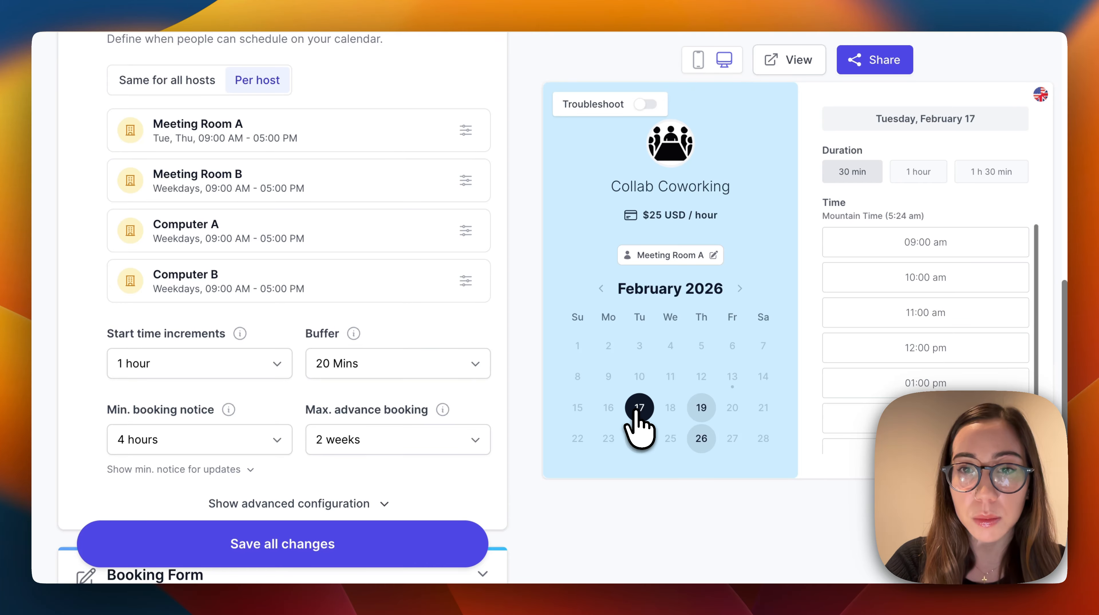
click(254, 365)
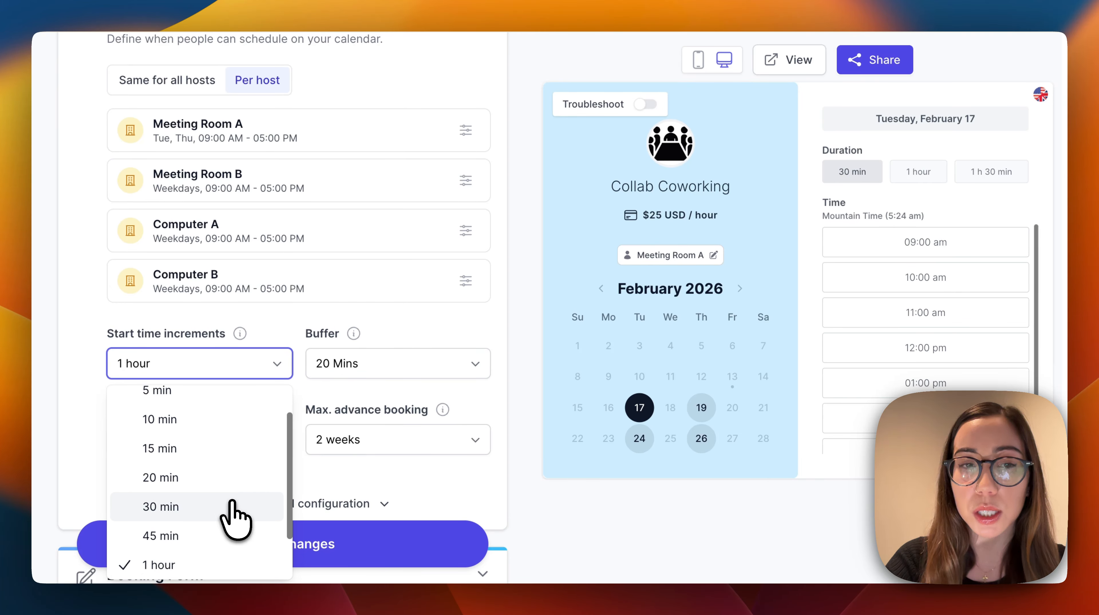
click(234, 512)
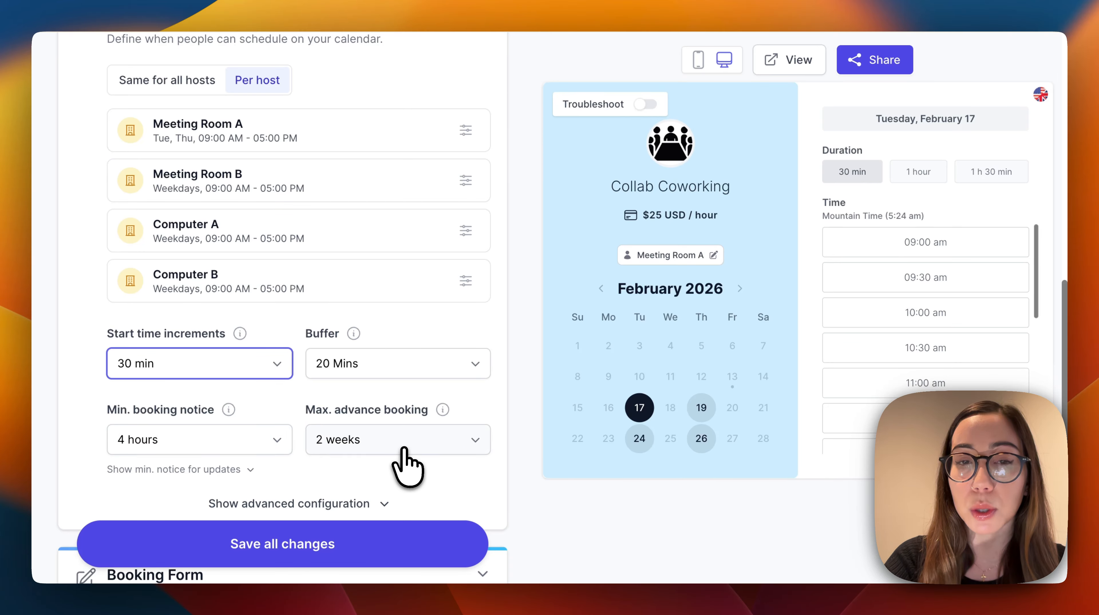
- Set the maximum advance booking to 1 month
click(418, 450)
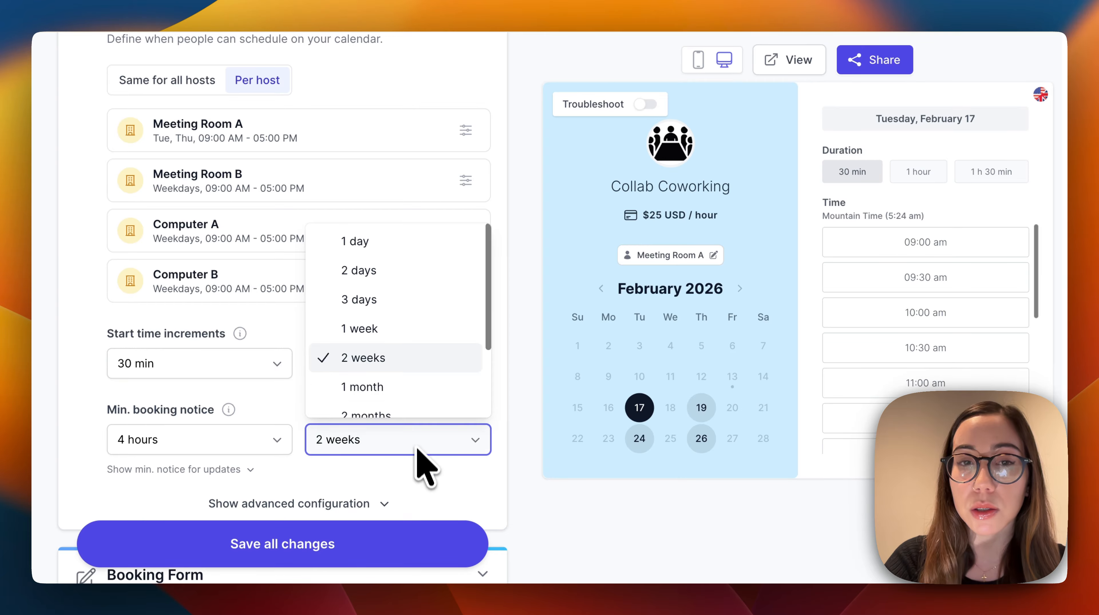
scroll(412, 393, down, 2)
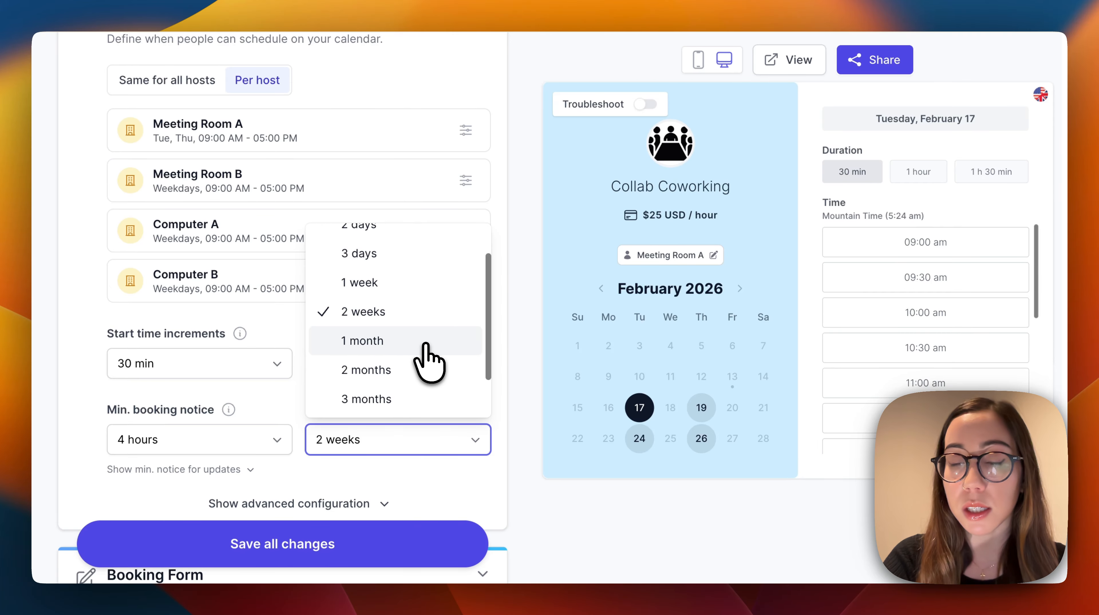
click(434, 345)
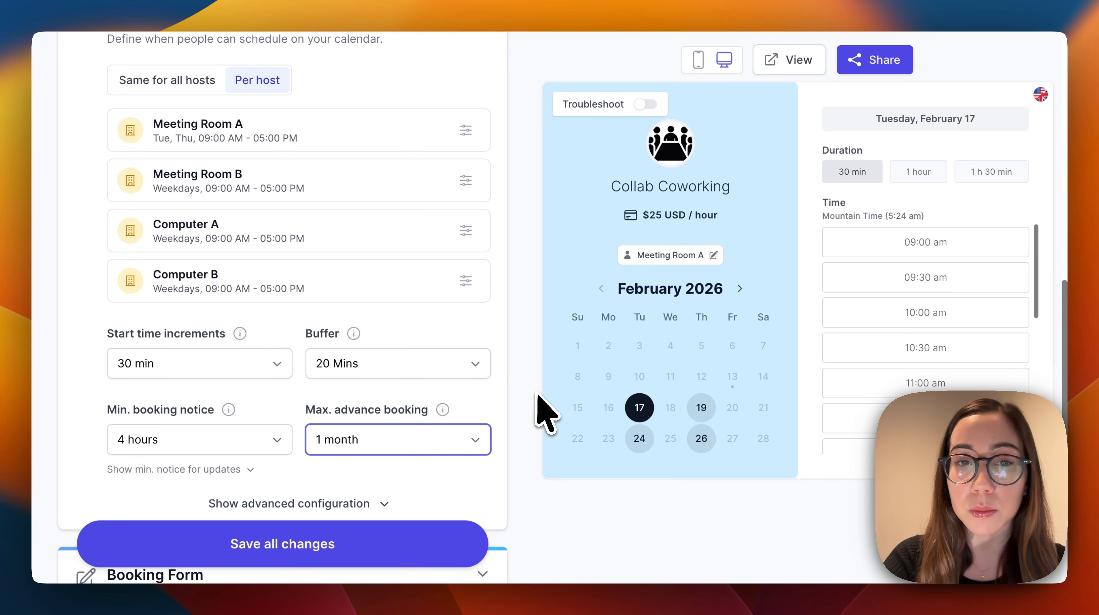
scroll(544, 407, down, 3)
scroll(529, 415, down, 3)
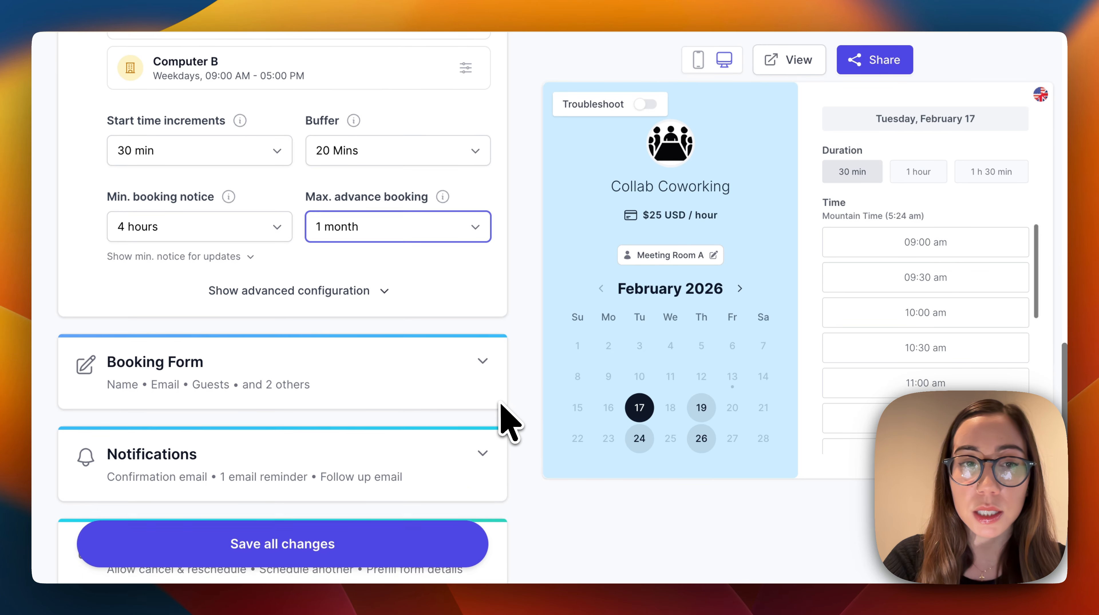
- Delete the technical-support question from the Booking Form
click(482, 299)
scroll(481, 296, up, 3)
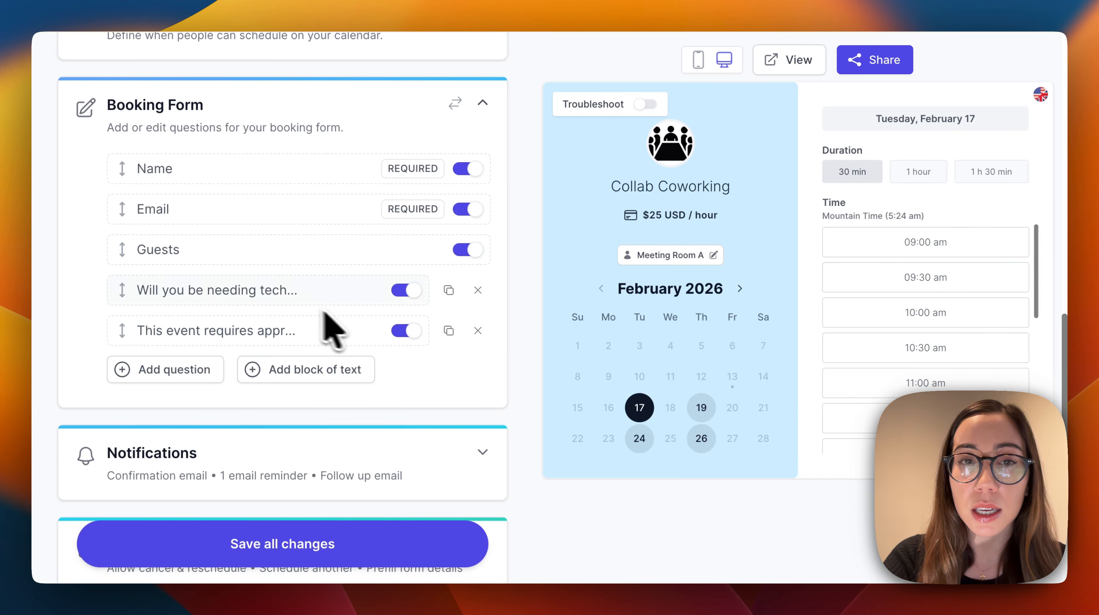
click(477, 289)
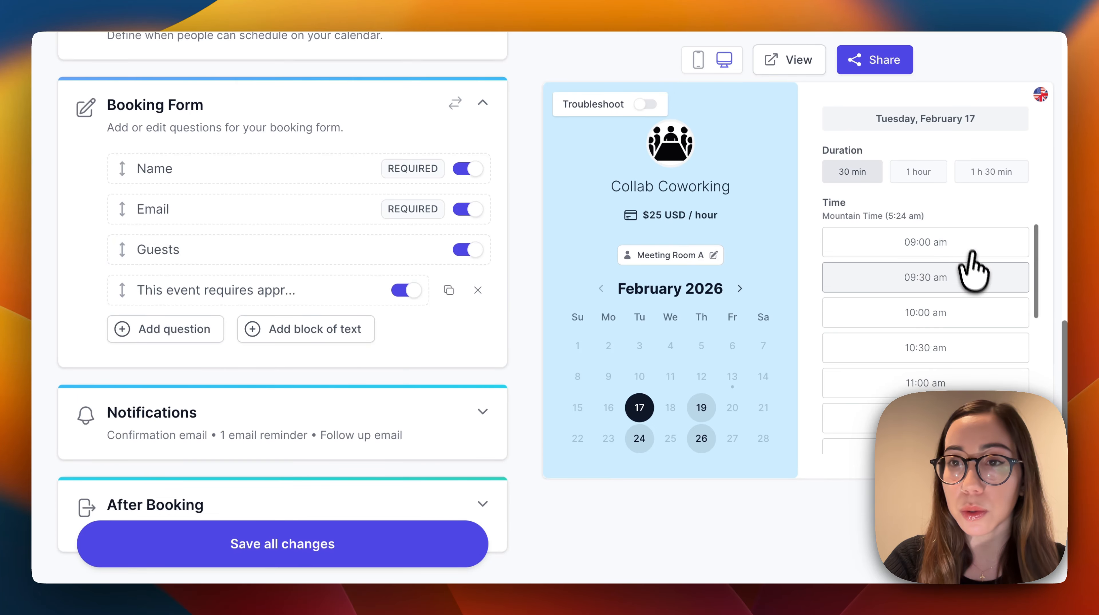
- Test the 09:00 am slot in the preview, then begin a new booking-form question
click(951, 247)
click(944, 275)
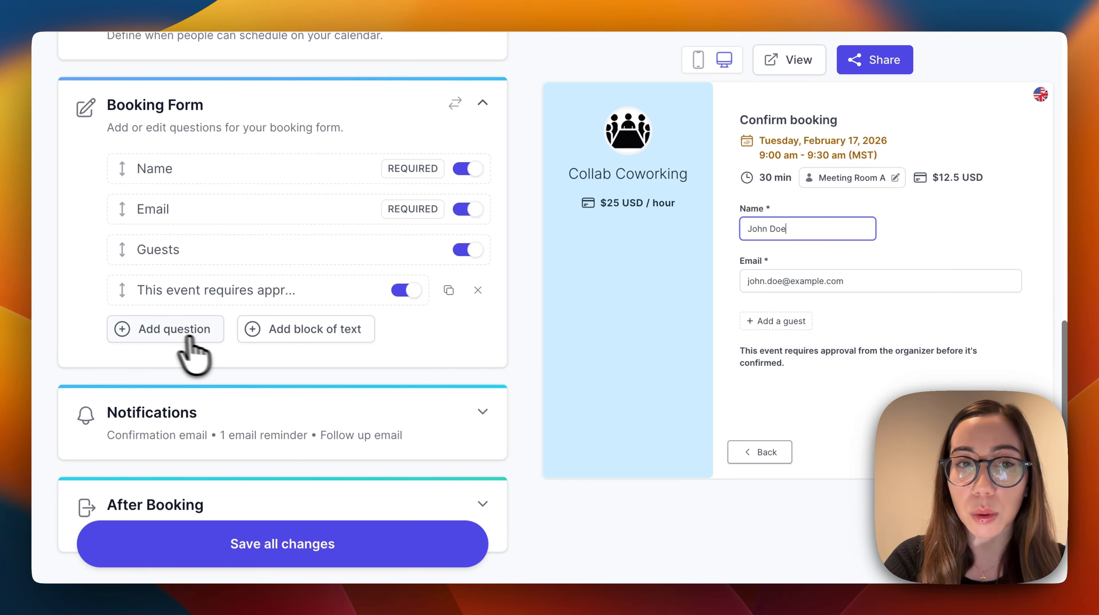
click(170, 331)
- Accept the suggested 'Will you be needing technical support?' text and make it a Radio Buttons question
click(486, 279)
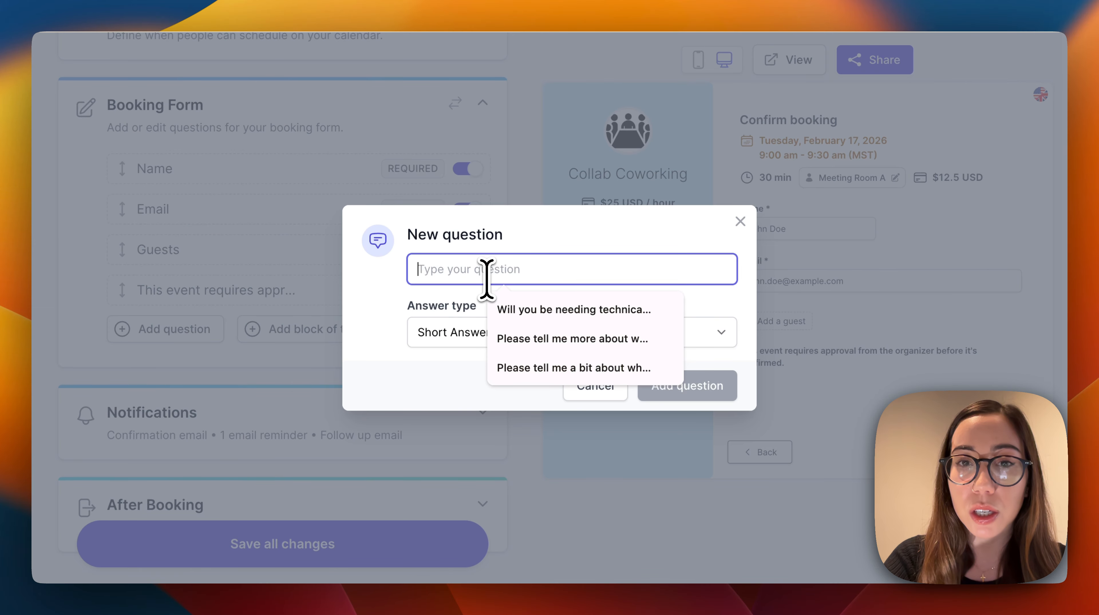
click(567, 312)
click(545, 329)
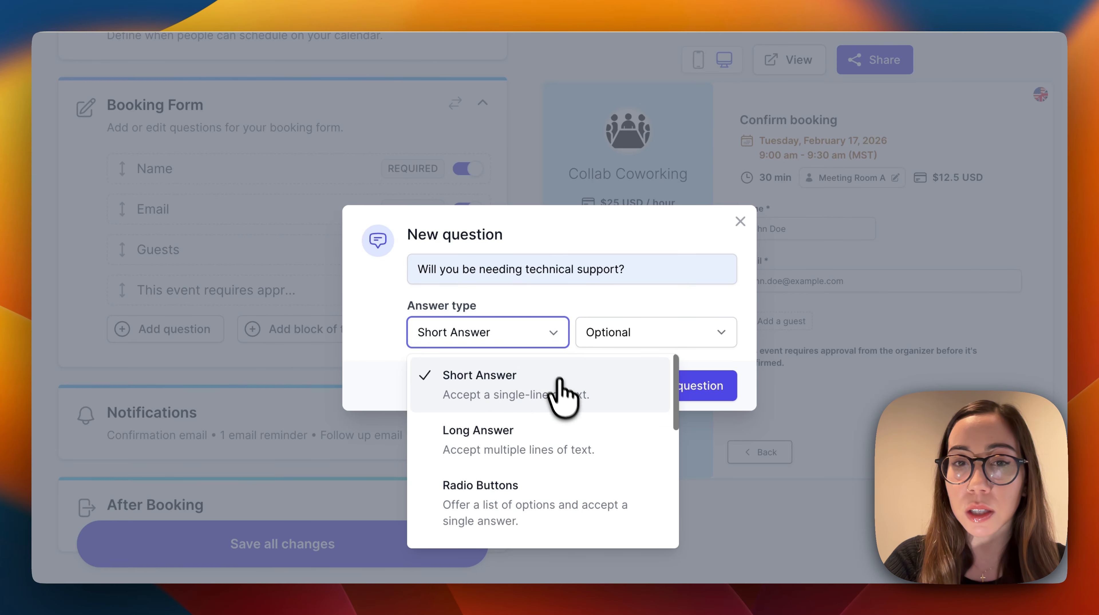
click(574, 490)
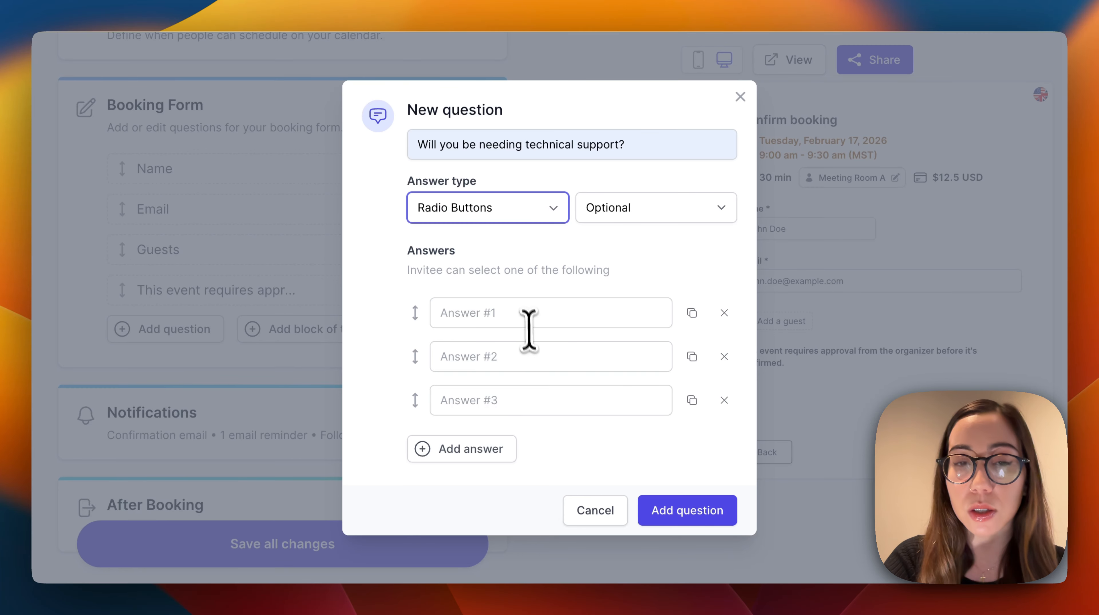
- Enter Yes and No as the answer options and add the question to the form
click(525, 316)
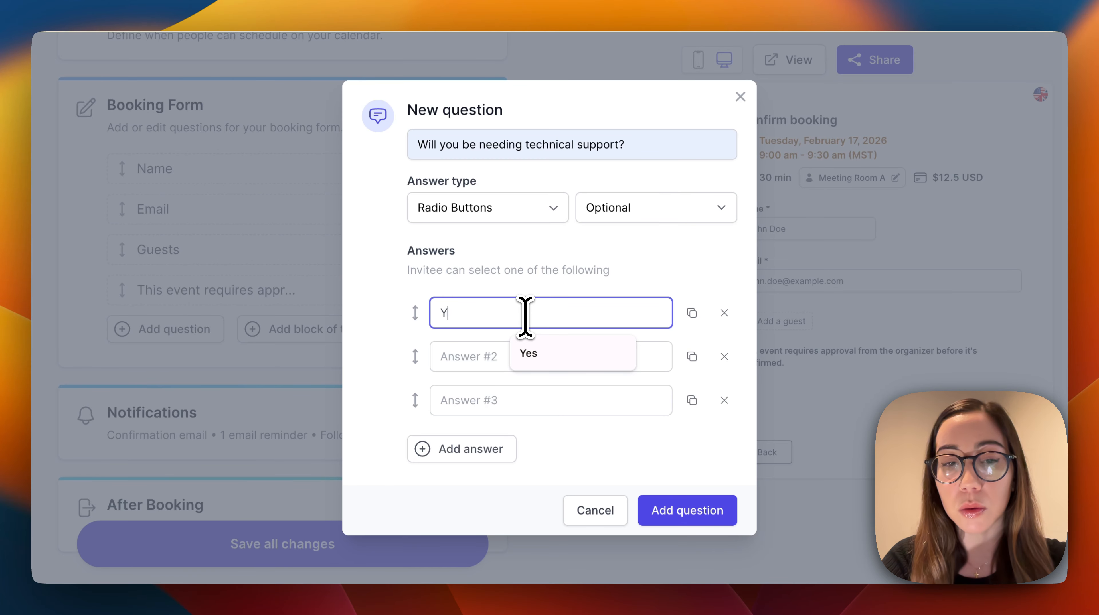
click(480, 356)
text(No)
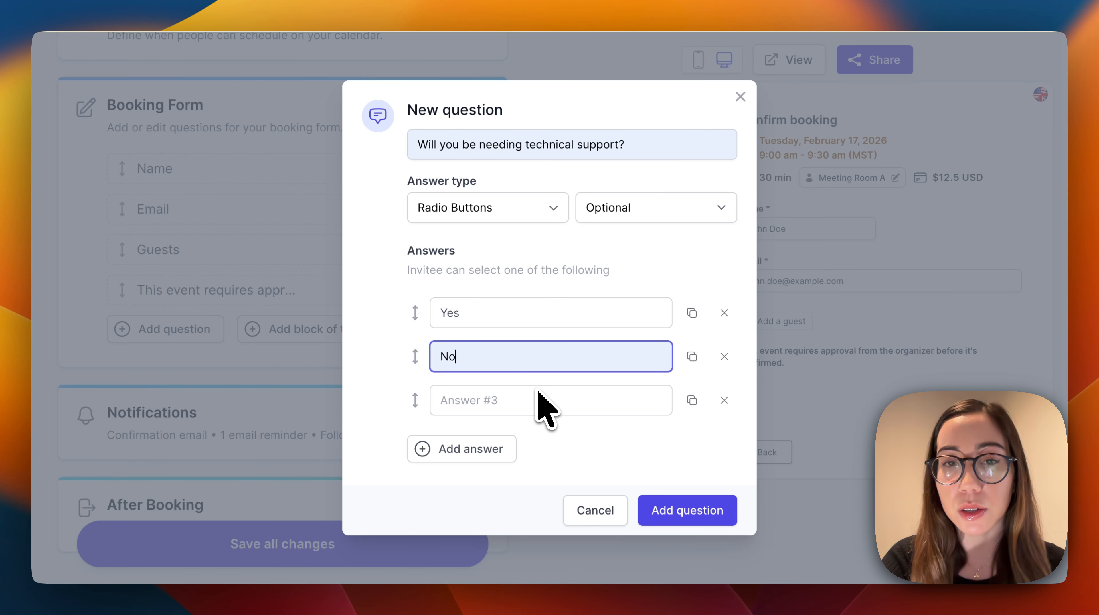
click(657, 508)
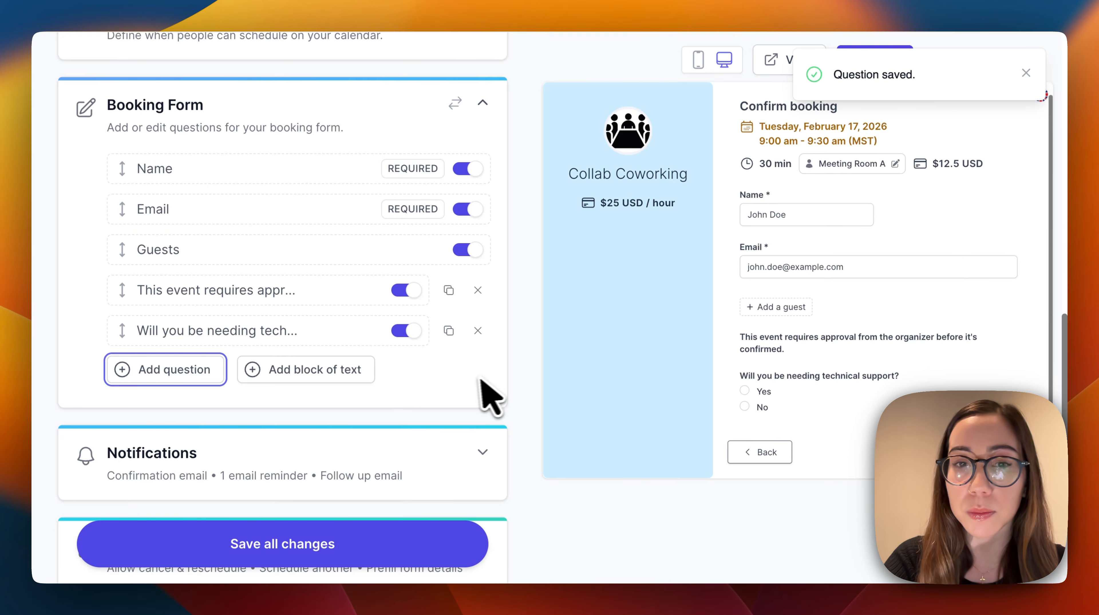
scroll(478, 389, down, 3)
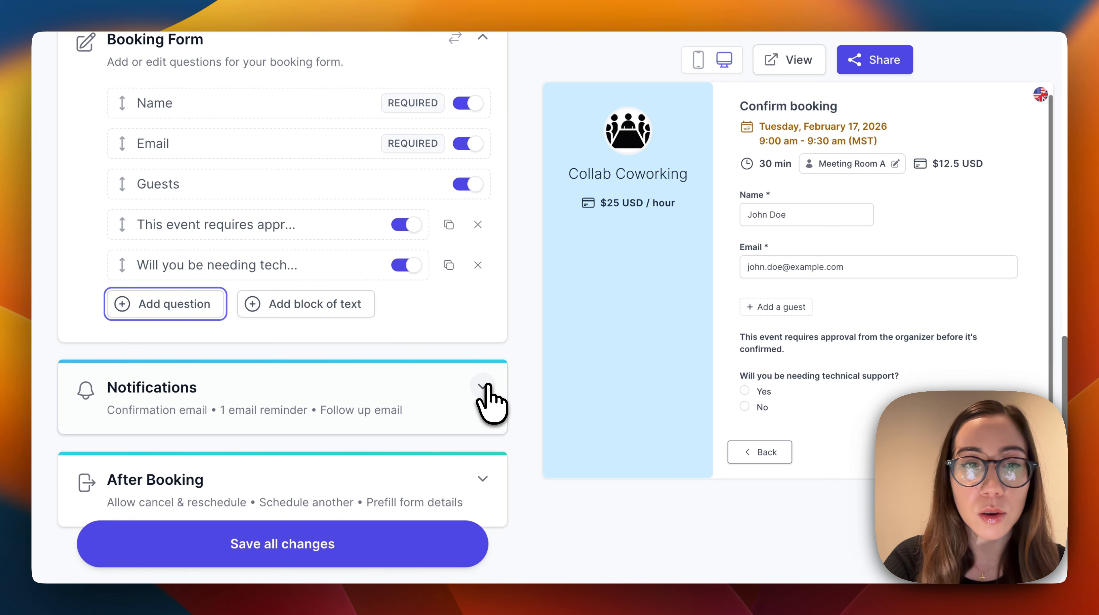
- Review the Notifications reminder settings and save all changes to the Collab Coworking page
click(483, 392)
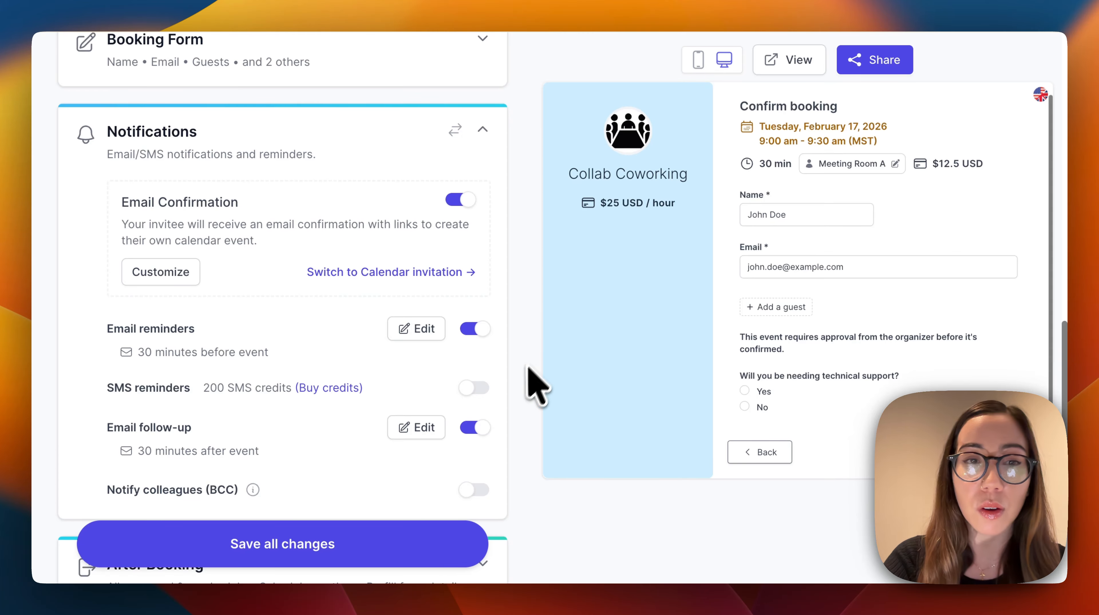
scroll(530, 381, down, 5)
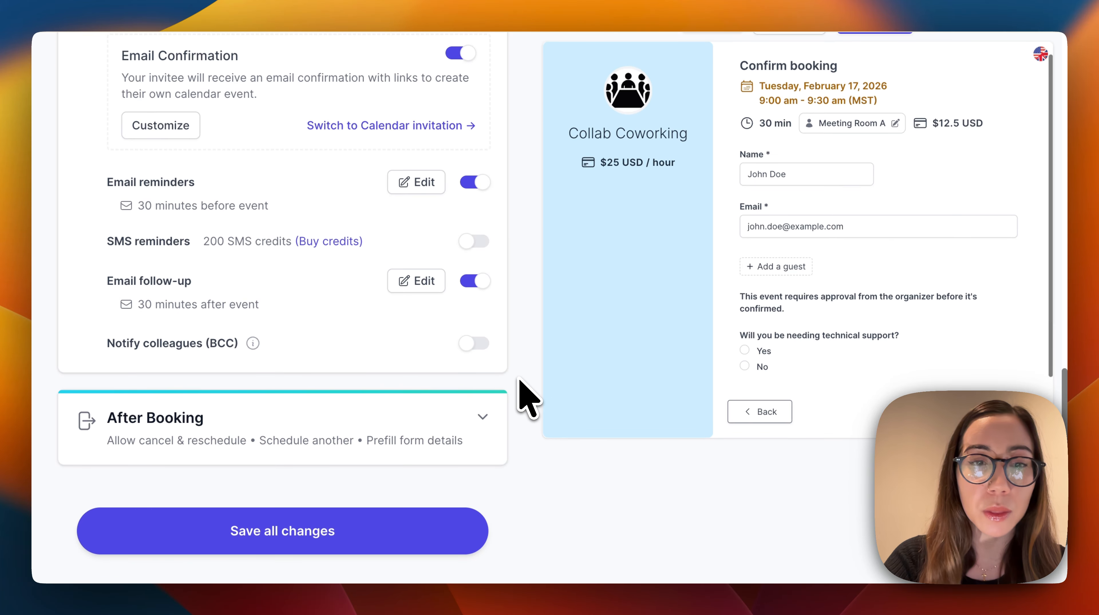
click(239, 532)
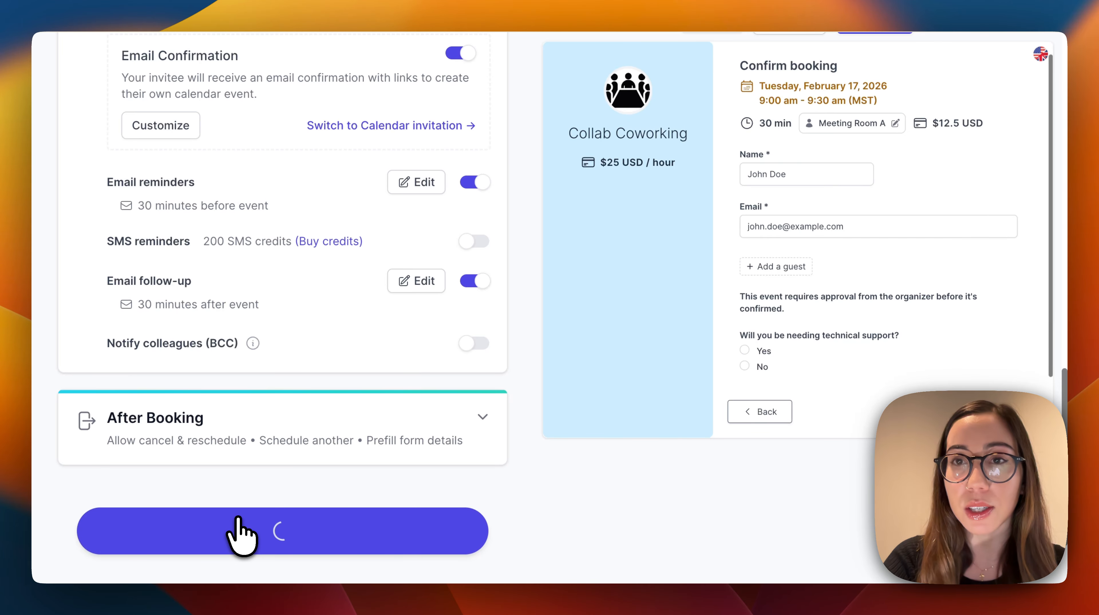
scroll(740, 413, up, 9)
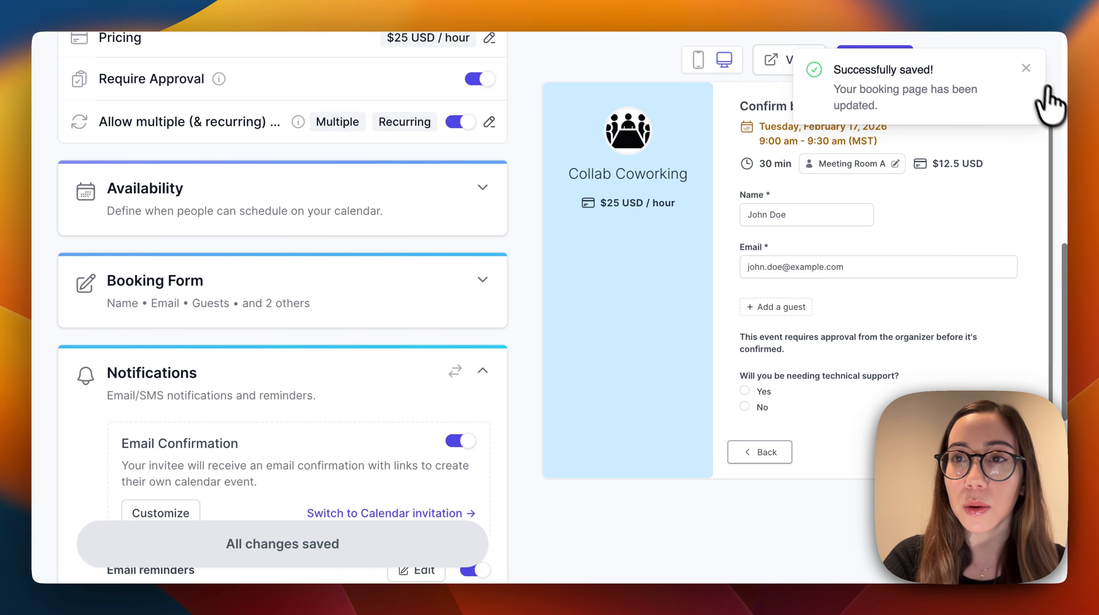
- Dismiss the save notice, copy the booking page's share link, and open a new tab
click(1026, 68)
click(851, 55)
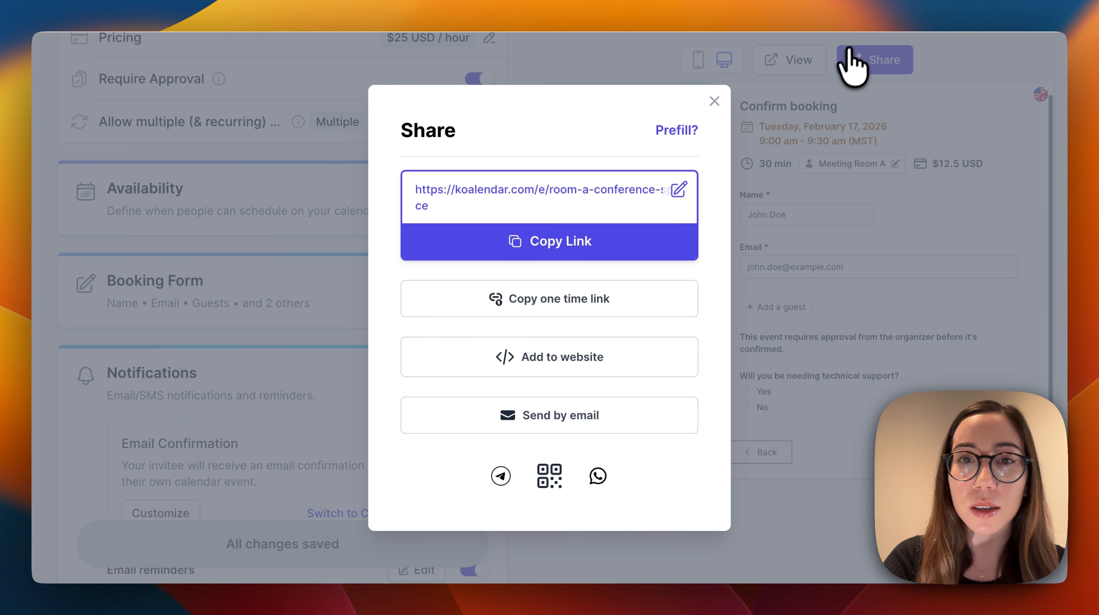
click(533, 254)
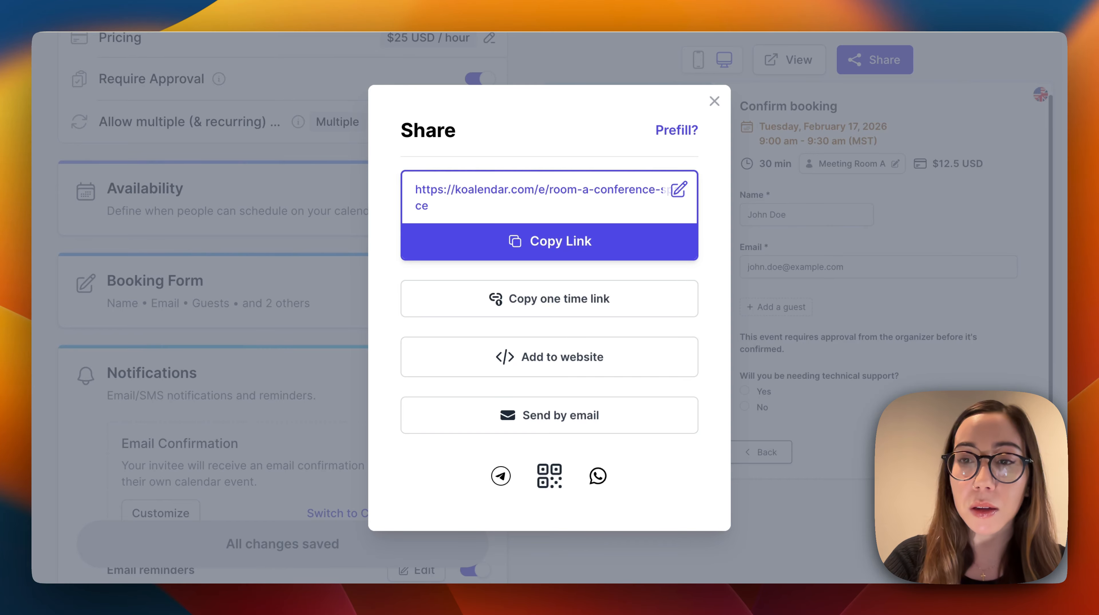
key(super+t)
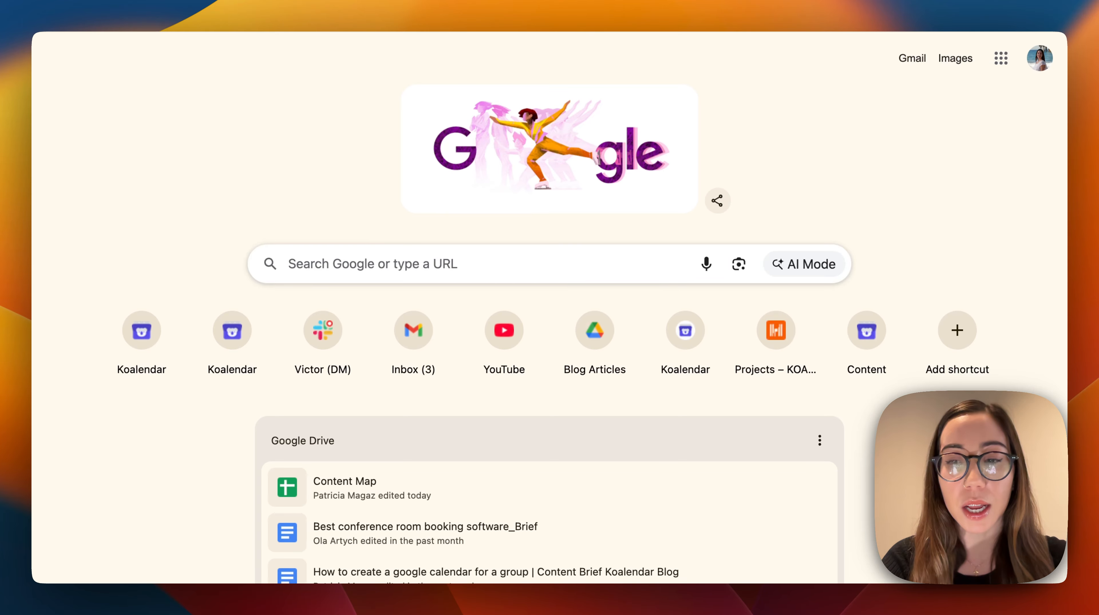
- Paste the copied booking link into the address bar and load the page
key(super+v)
key(Return)
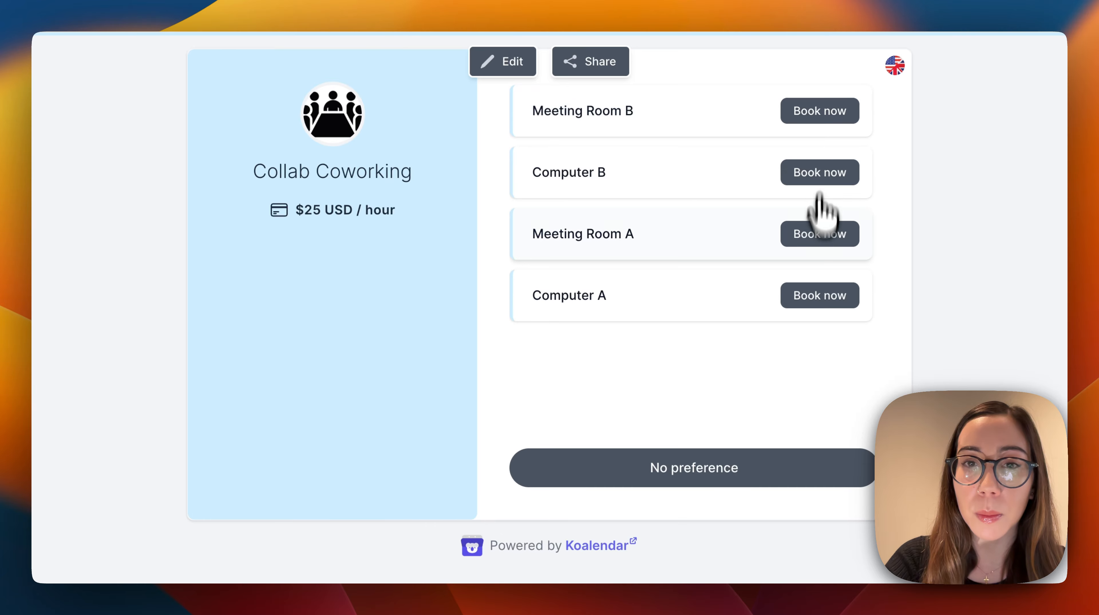
- Book Meeting Room A for Tuesday, February 24 at the 10:00 am slot
click(815, 236)
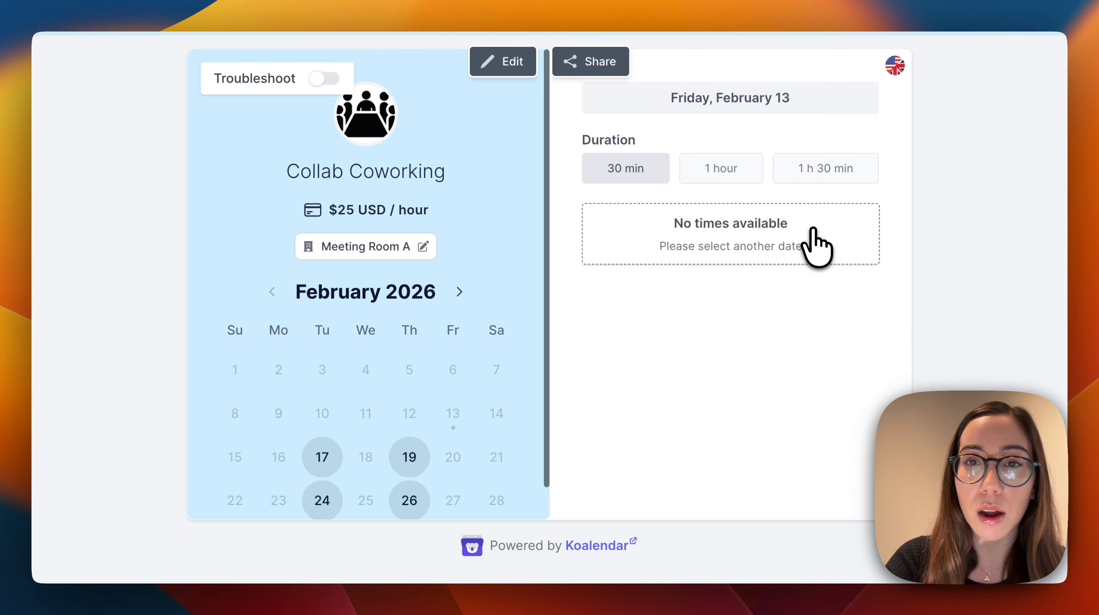
scroll(335, 450, down, 2)
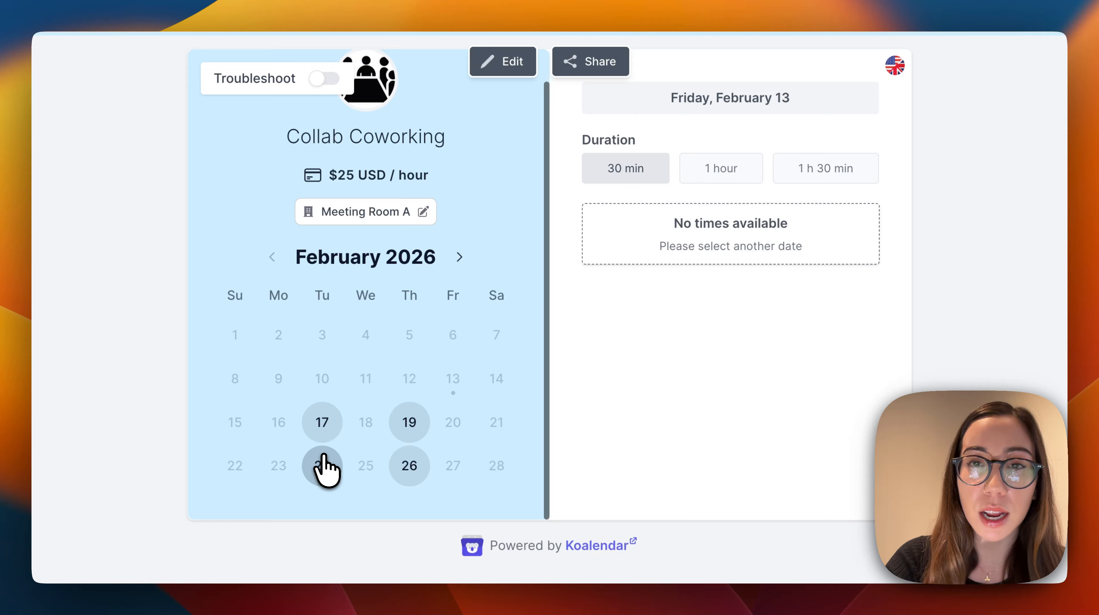
click(322, 466)
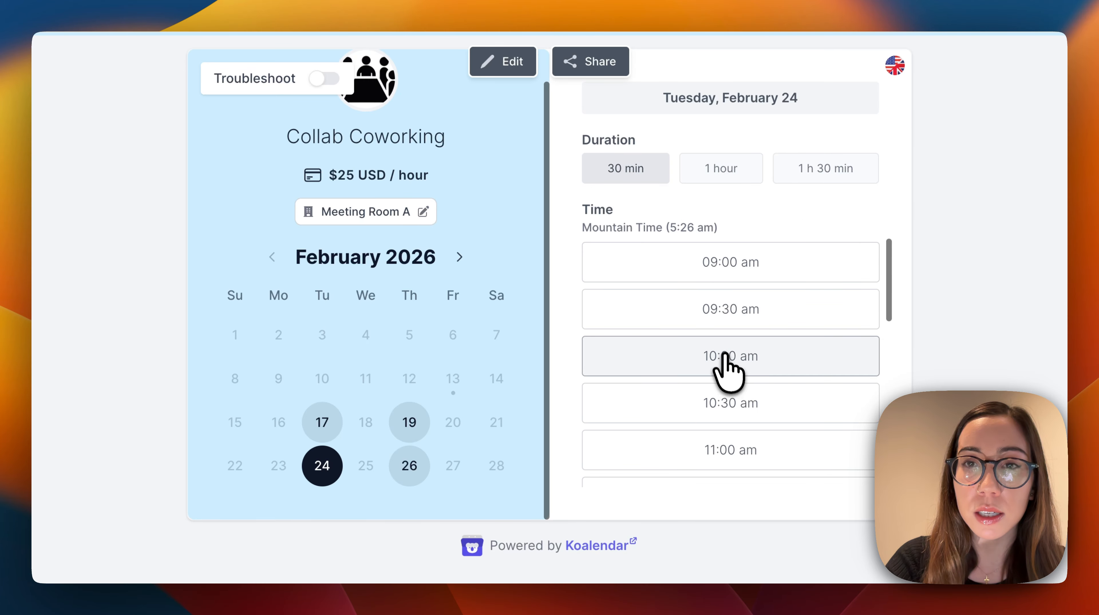
click(727, 366)
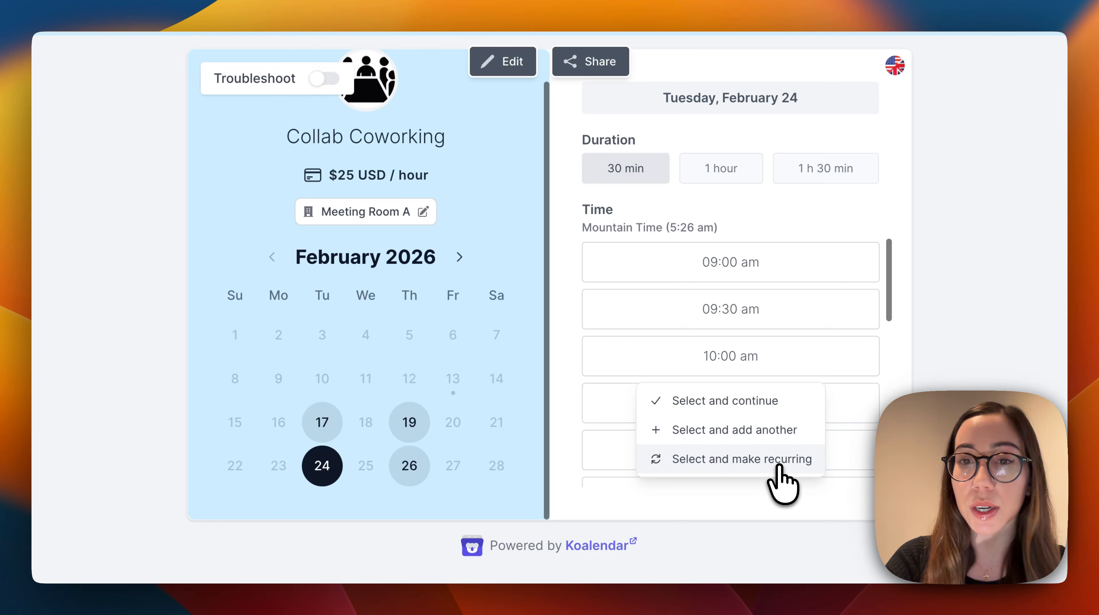
click(783, 407)
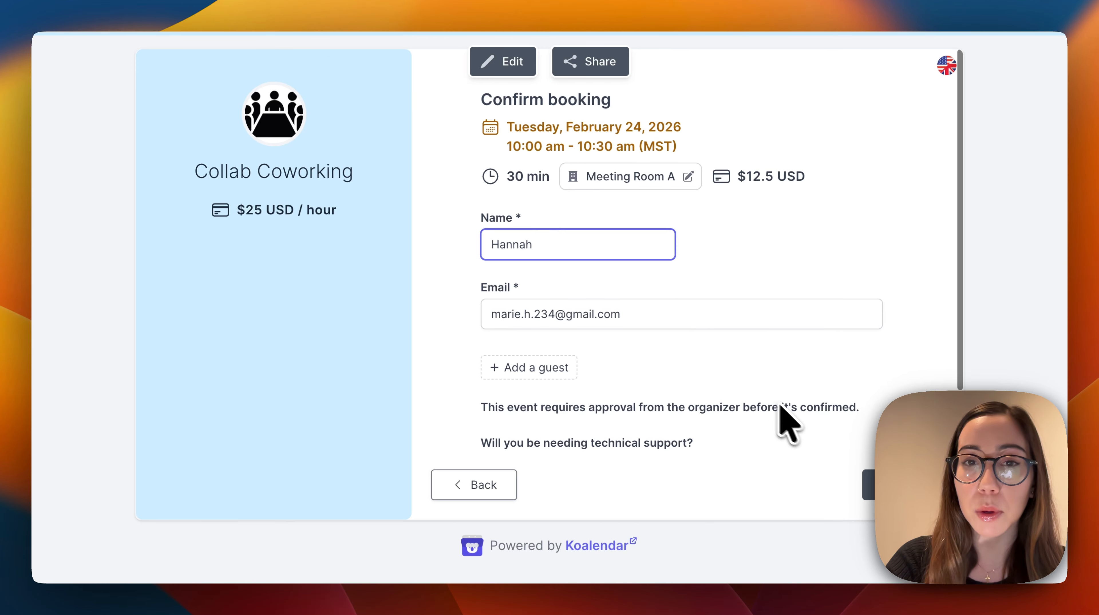
- Check the prefilled name and email, and answer No to the tech-support question
scroll(694, 361, down, 1)
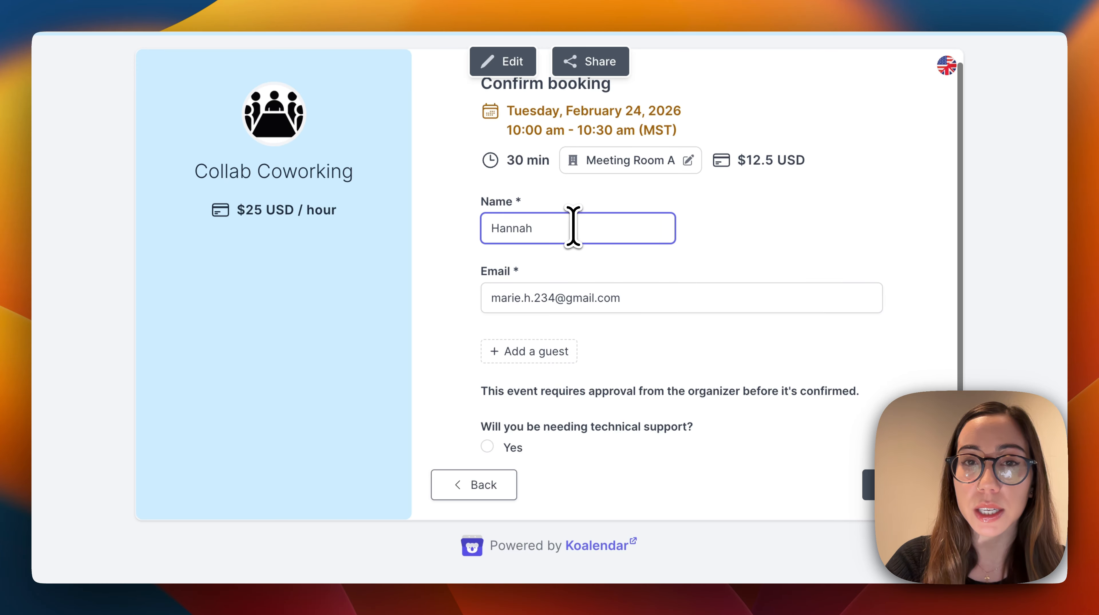
drag(573, 226, 478, 227)
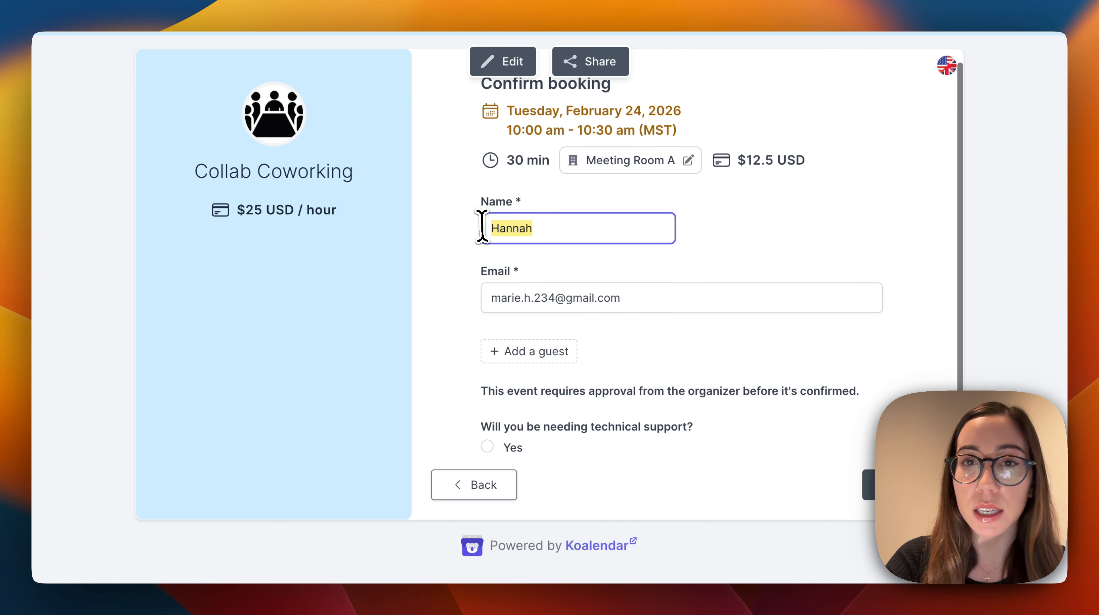
click(767, 230)
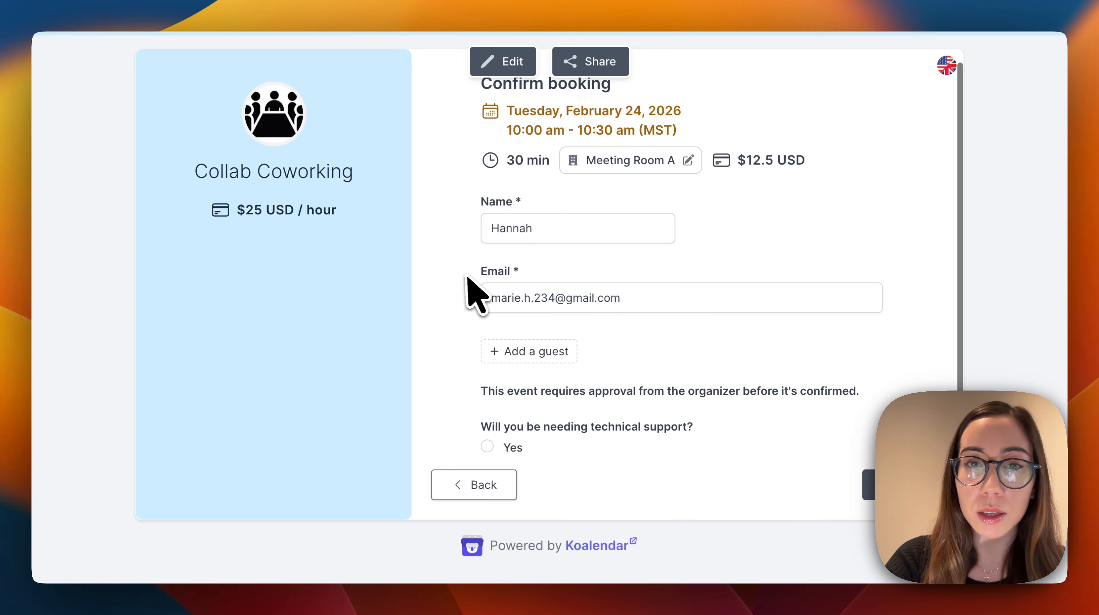
drag(657, 296, 475, 297)
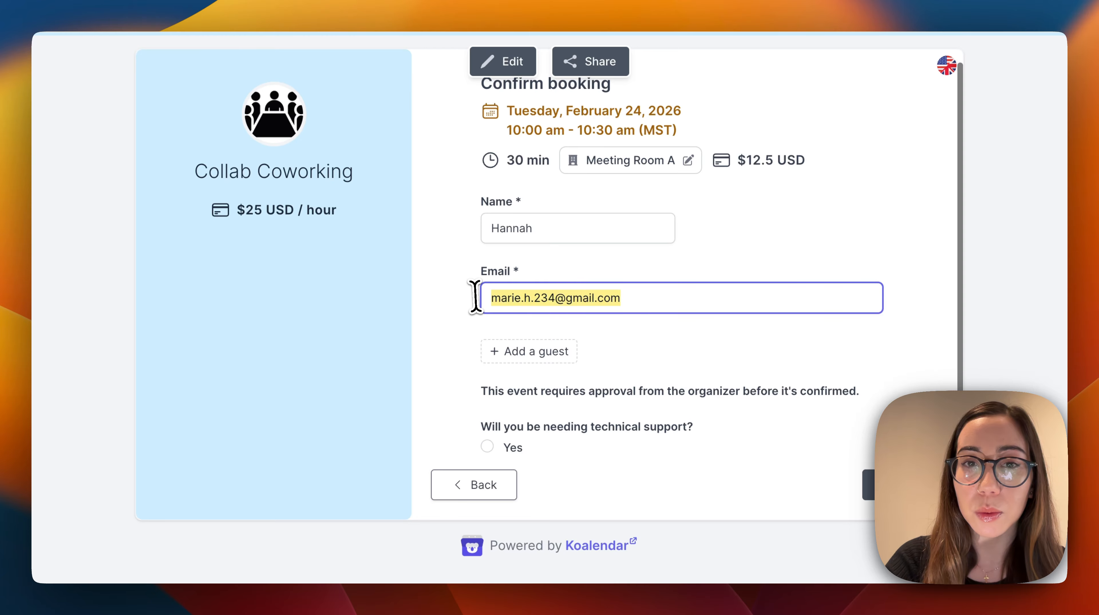
scroll(562, 339, down, 3)
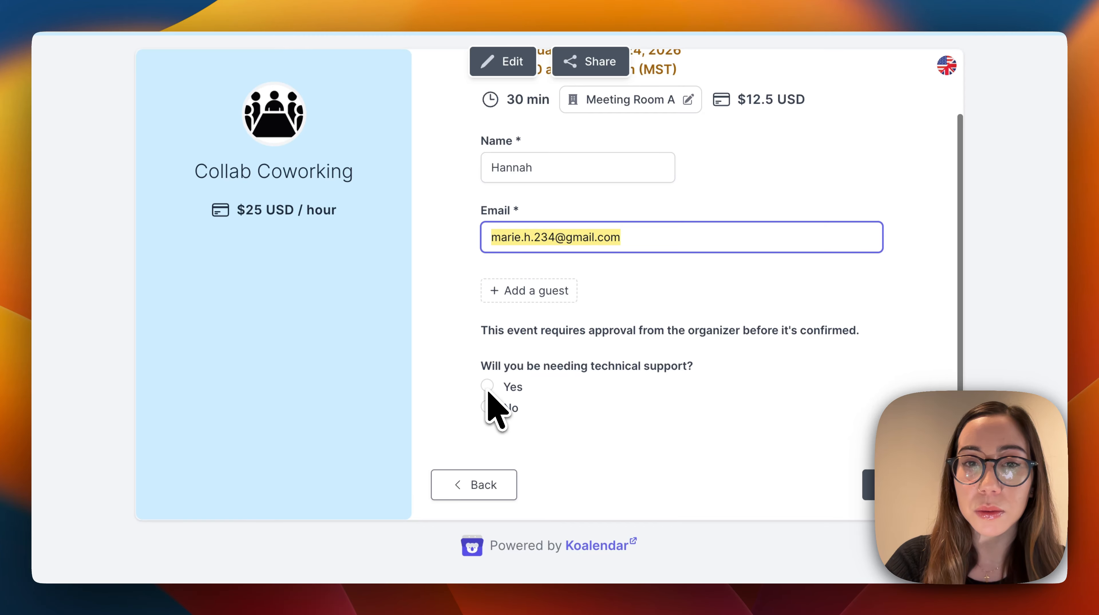
click(487, 406)
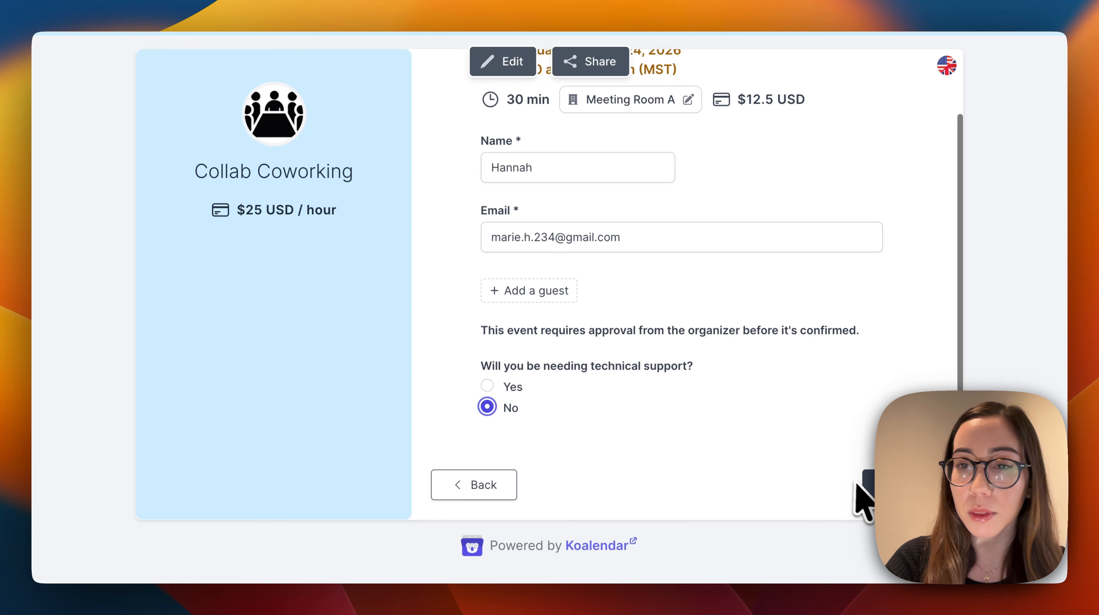